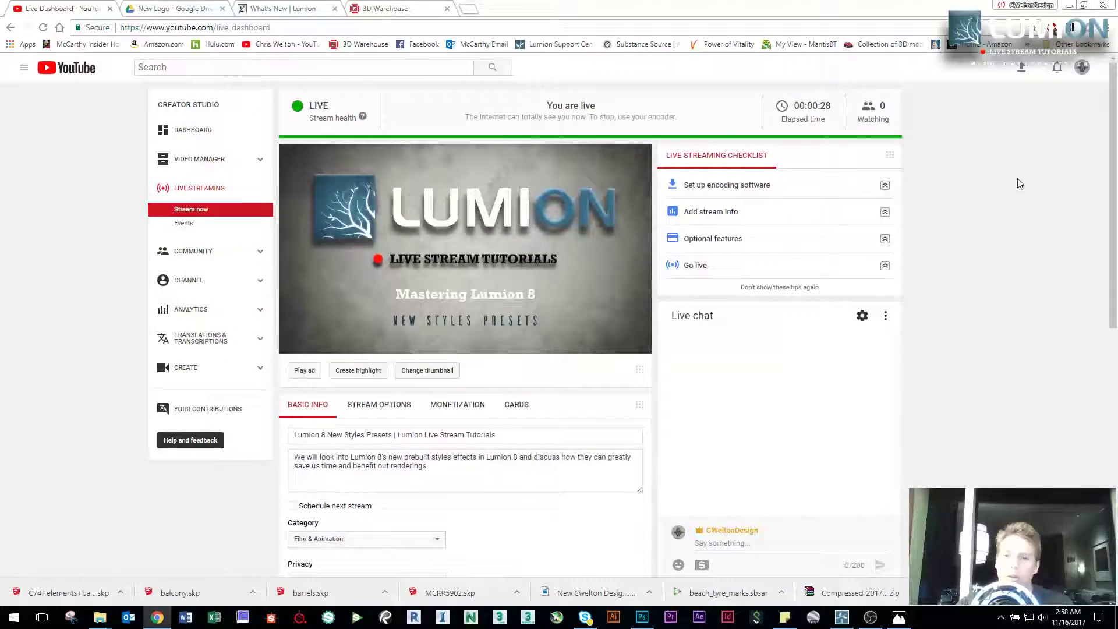
# - Switch from the Live Stream folder window to the Lumion Farnsworth House scene
pyautogui.click(1068, 5)
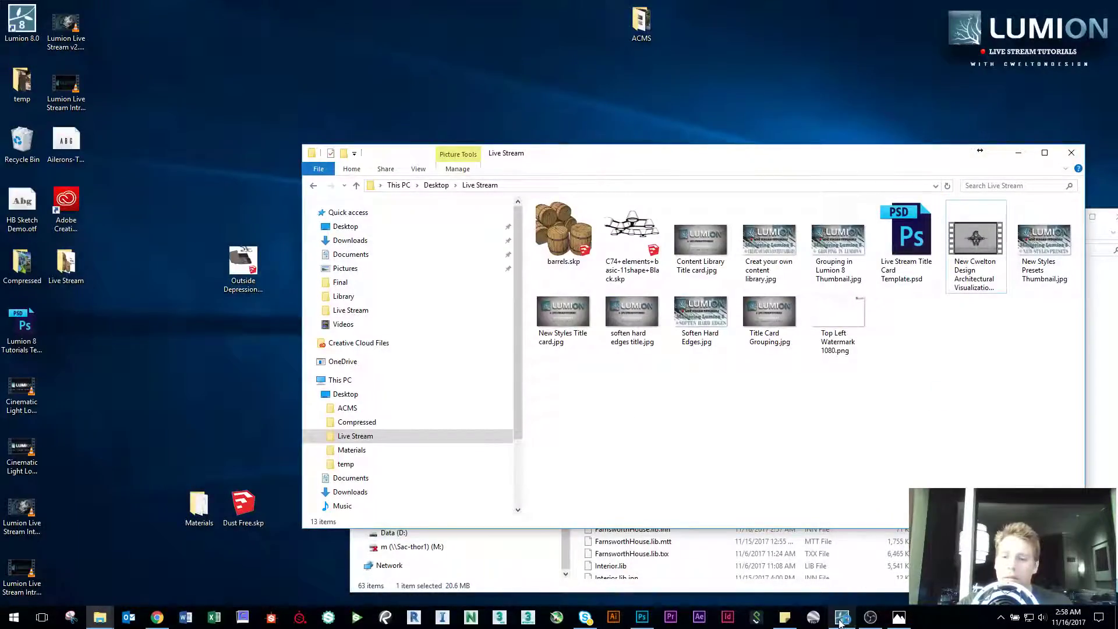
pyautogui.click(841, 617)
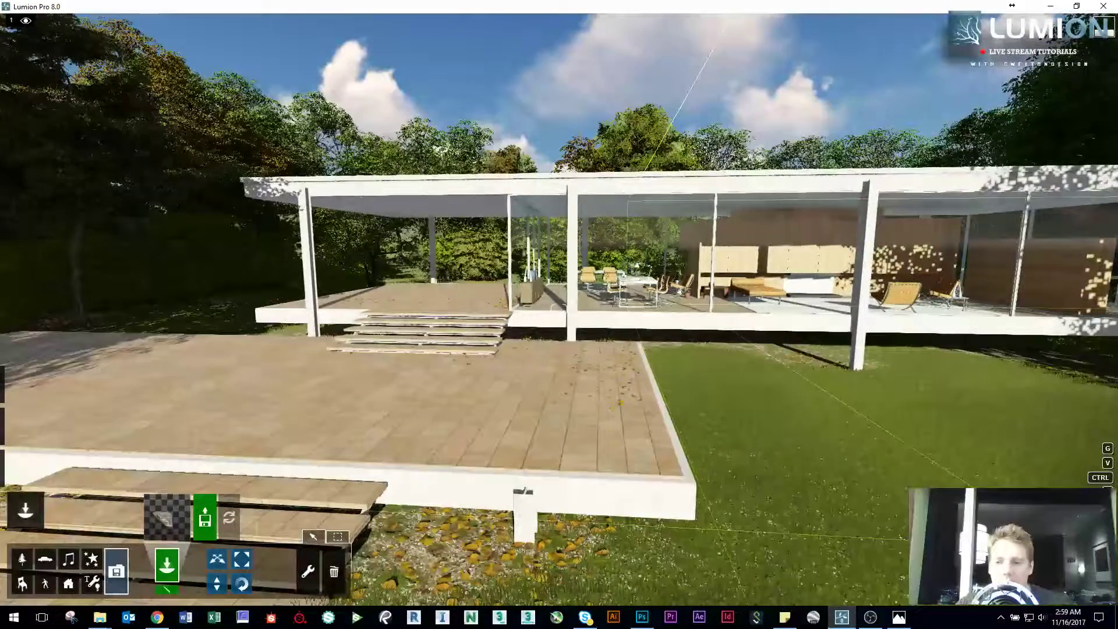
# - Show the flythrough clips and give the first clip the Color Sketch style
pyautogui.click(241, 560)
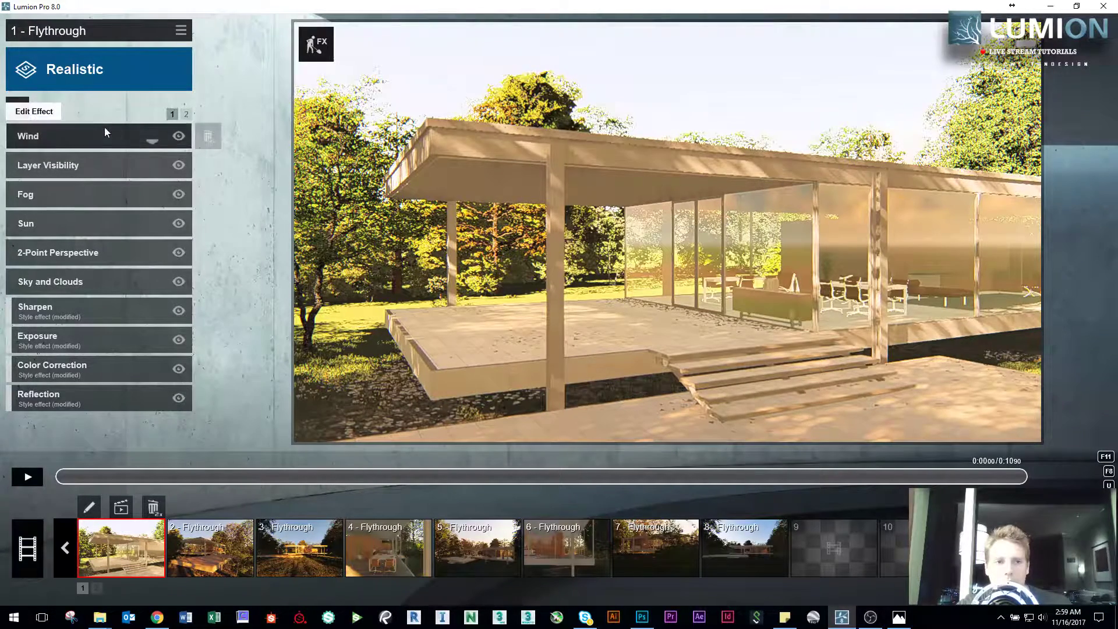
pyautogui.click(104, 61)
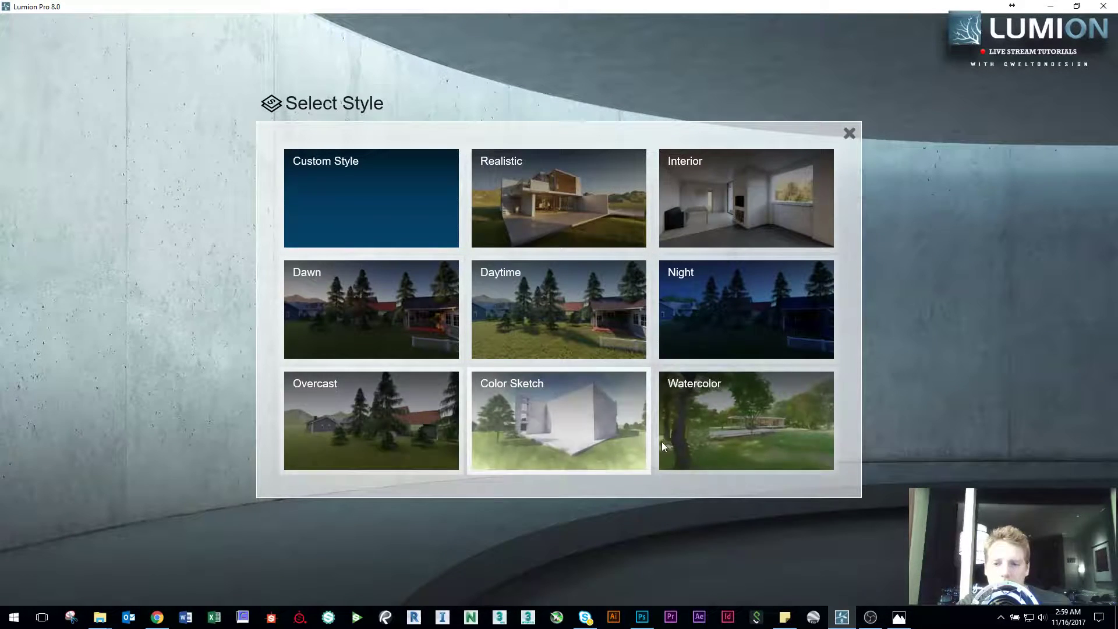
pyautogui.click(558, 431)
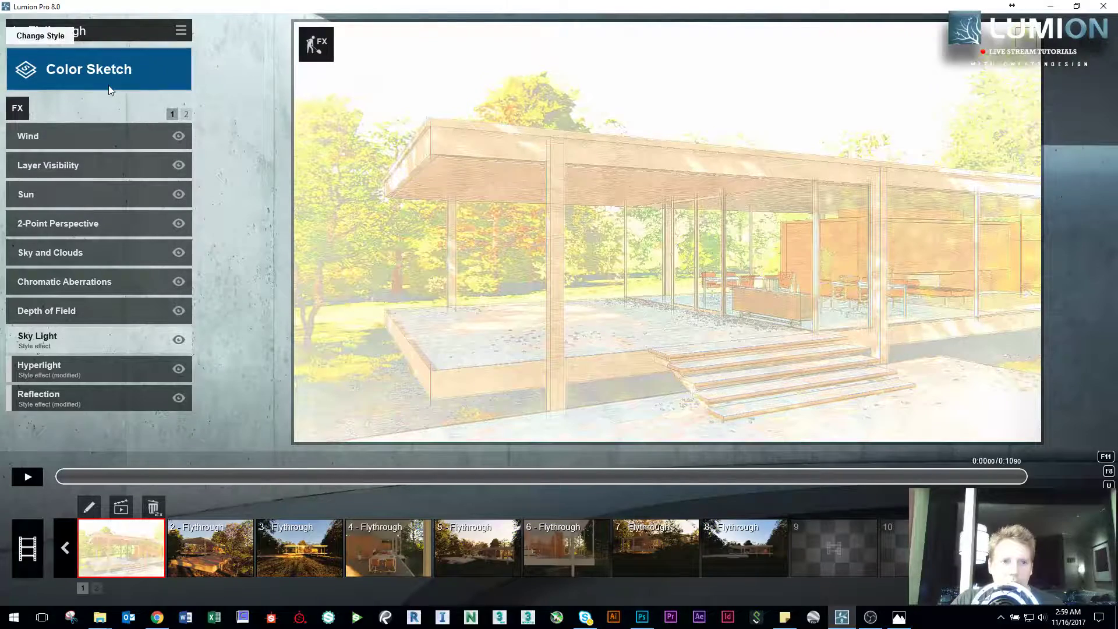
pyautogui.click(122, 74)
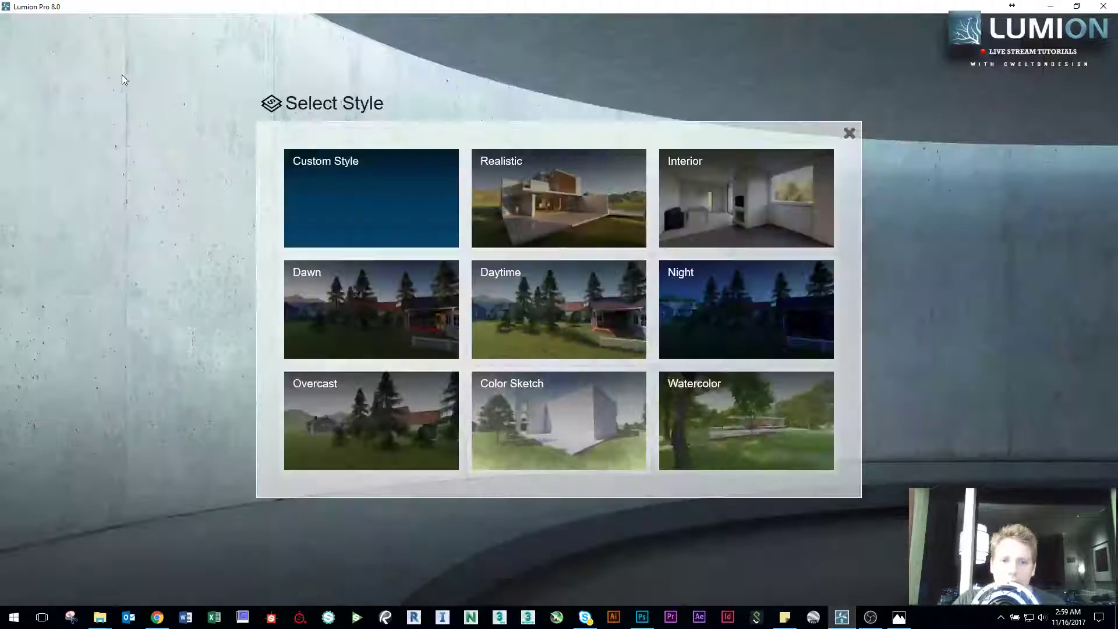
pyautogui.click(848, 131)
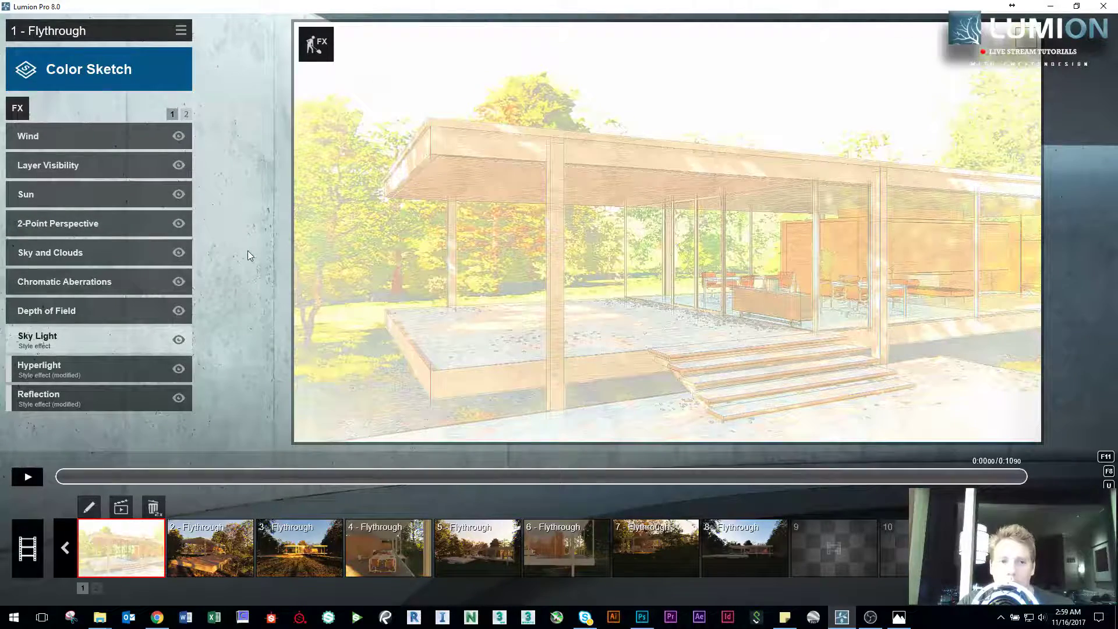
# - Browse the second and third flythrough clips, including the Dawn-styled one
pyautogui.click(218, 565)
pyautogui.click(297, 559)
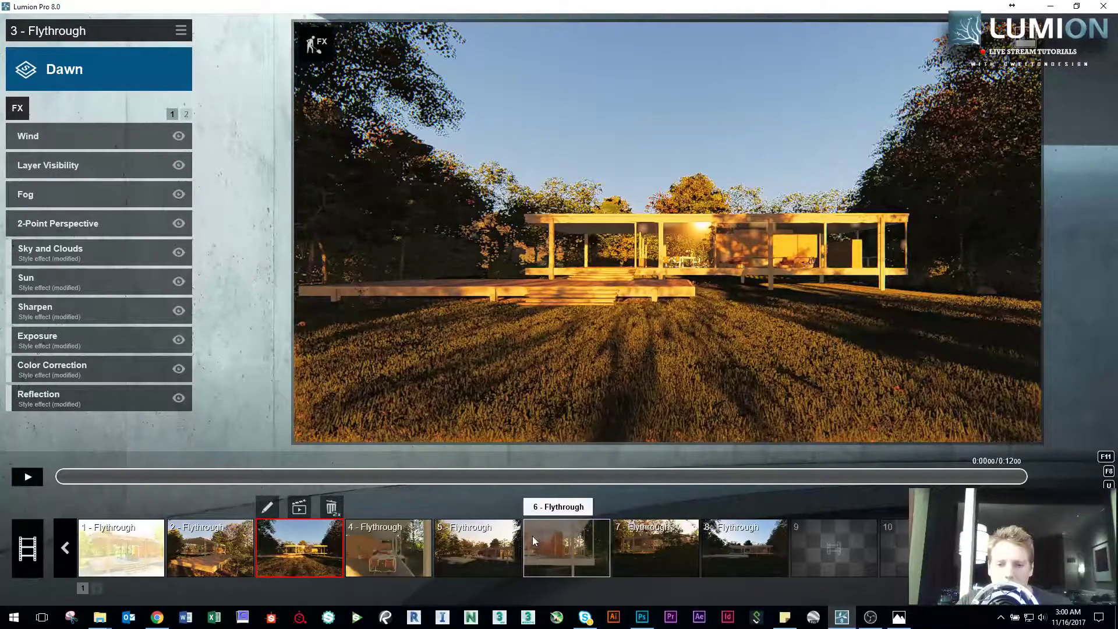
pyautogui.click(477, 550)
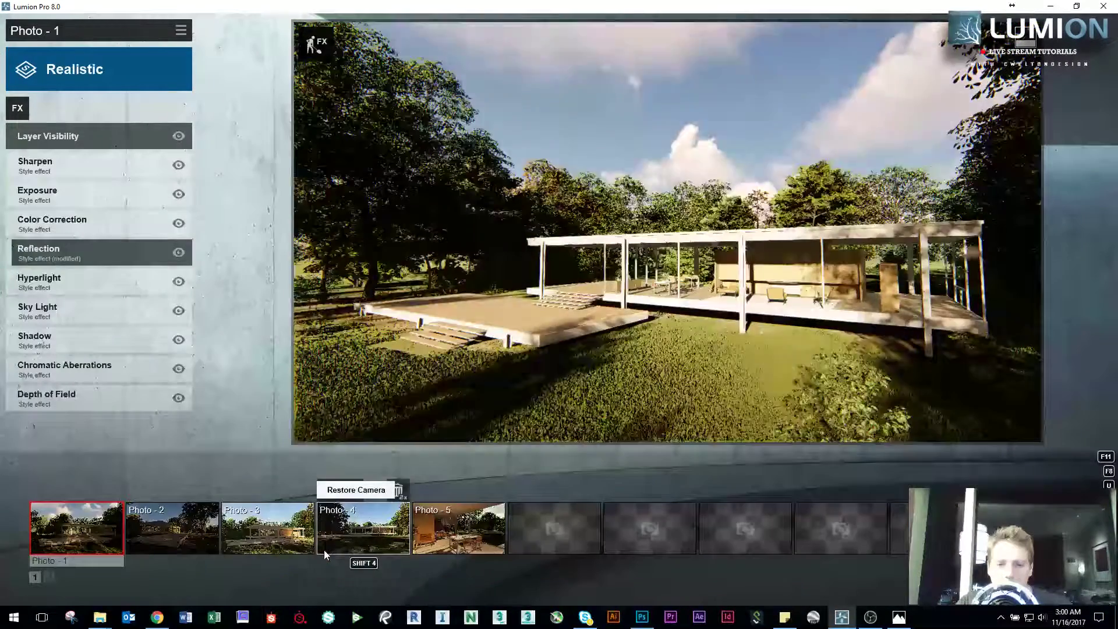
# - Frame a frontal view of the house and store it in photo slot 6
pyautogui.click(549, 528)
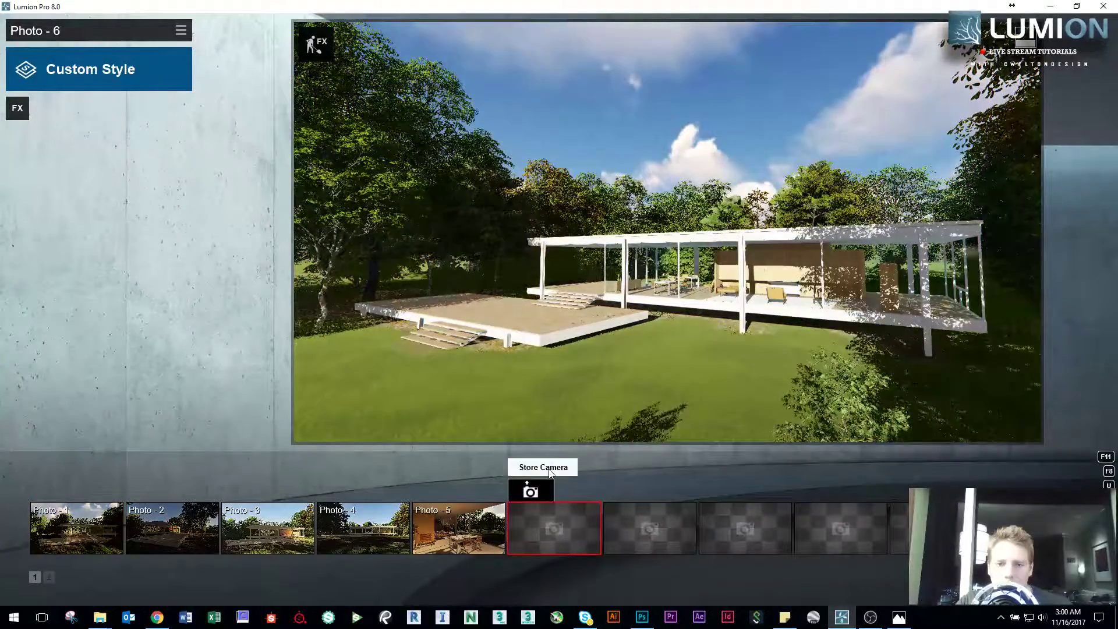
pyautogui.press('w')
pyautogui.moveTo(664, 262); pyautogui.dragTo(612, 262, button='right')
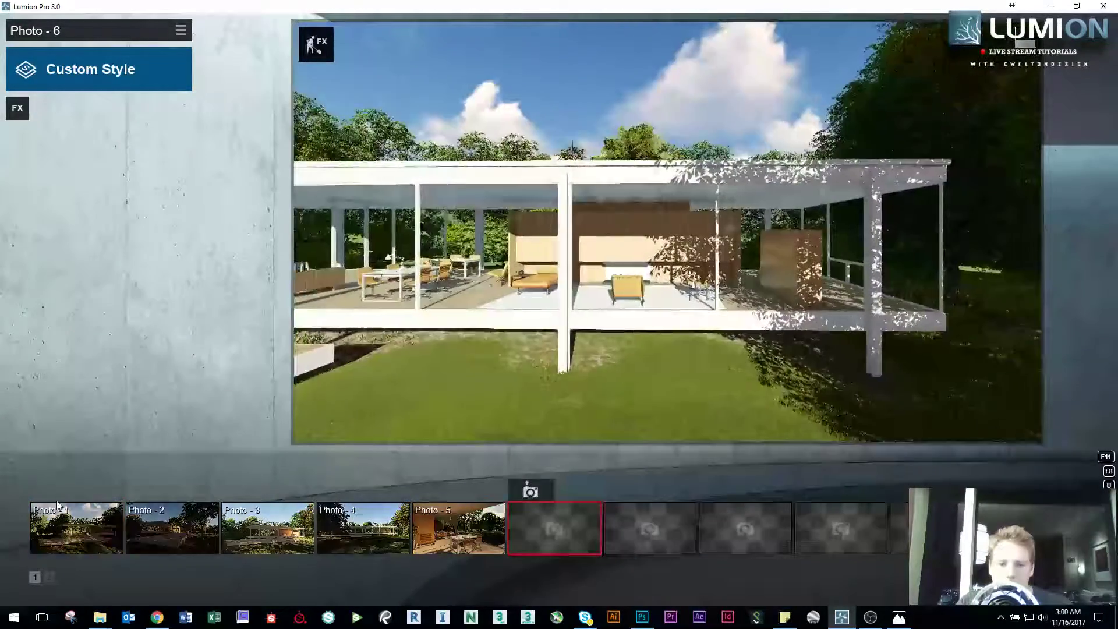
pyautogui.click(535, 492)
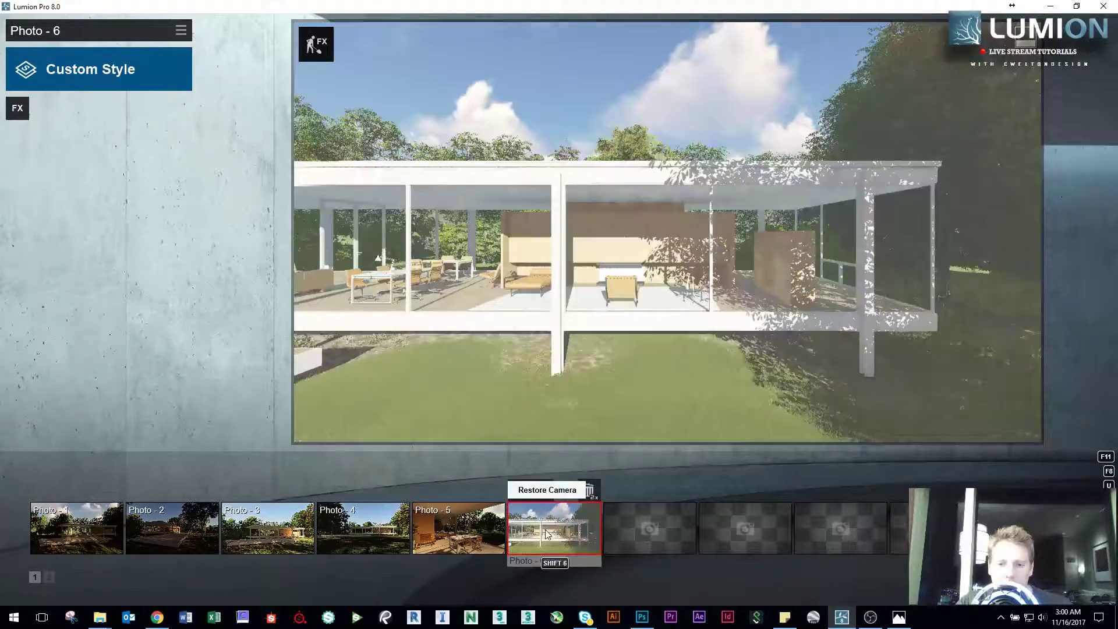
pyautogui.press('s')
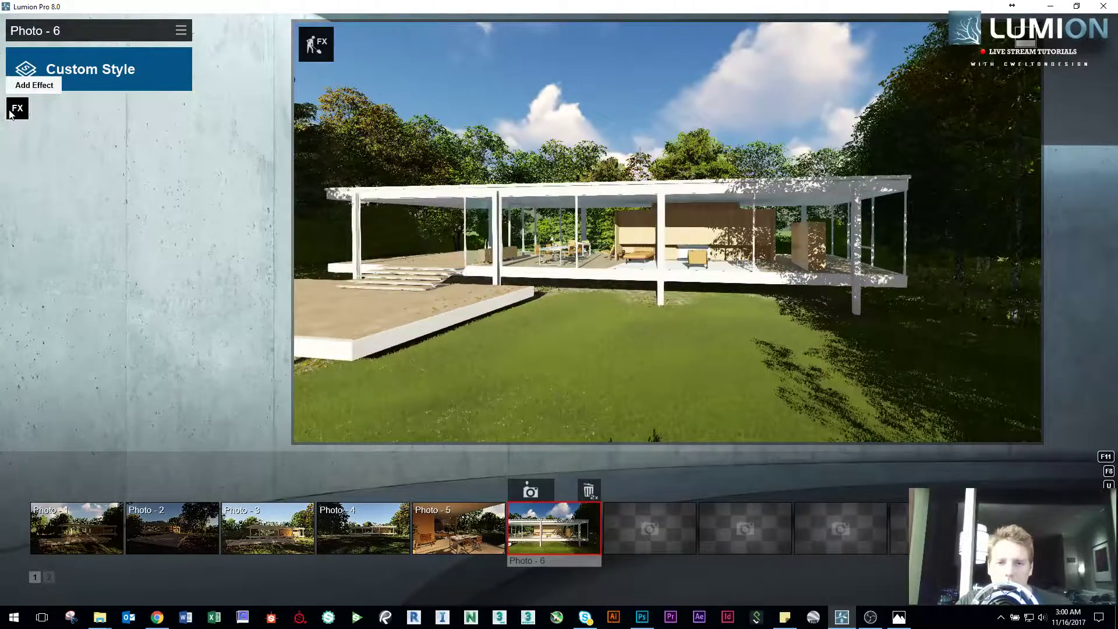
# - Apply the Realistic style to Photo 6 and nudge the house's camera framing
pyautogui.click(95, 65)
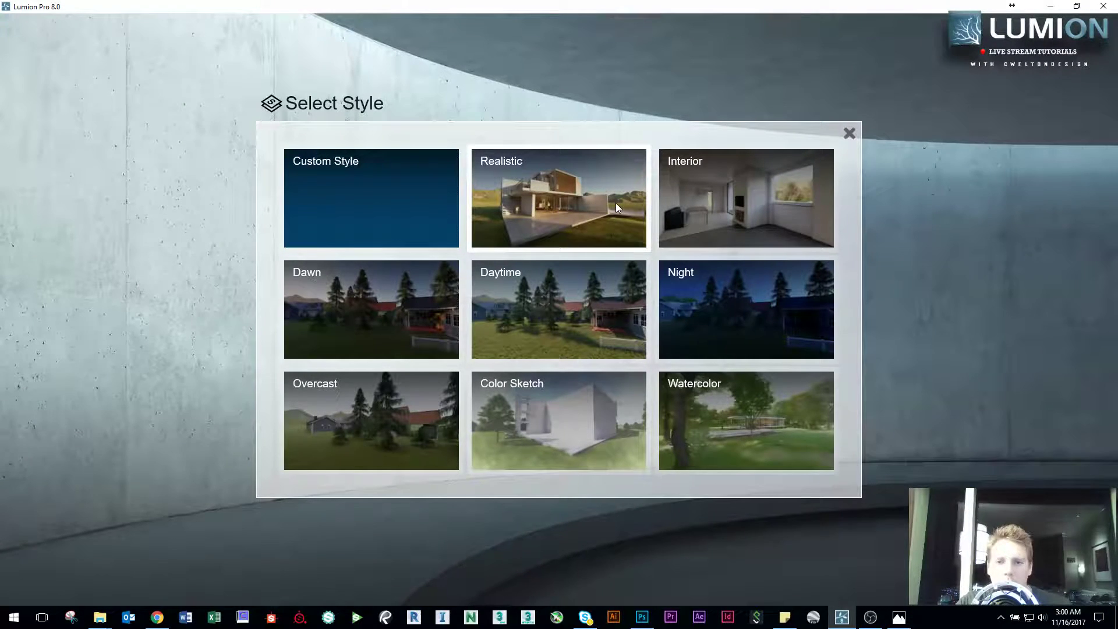
pyautogui.click(542, 245)
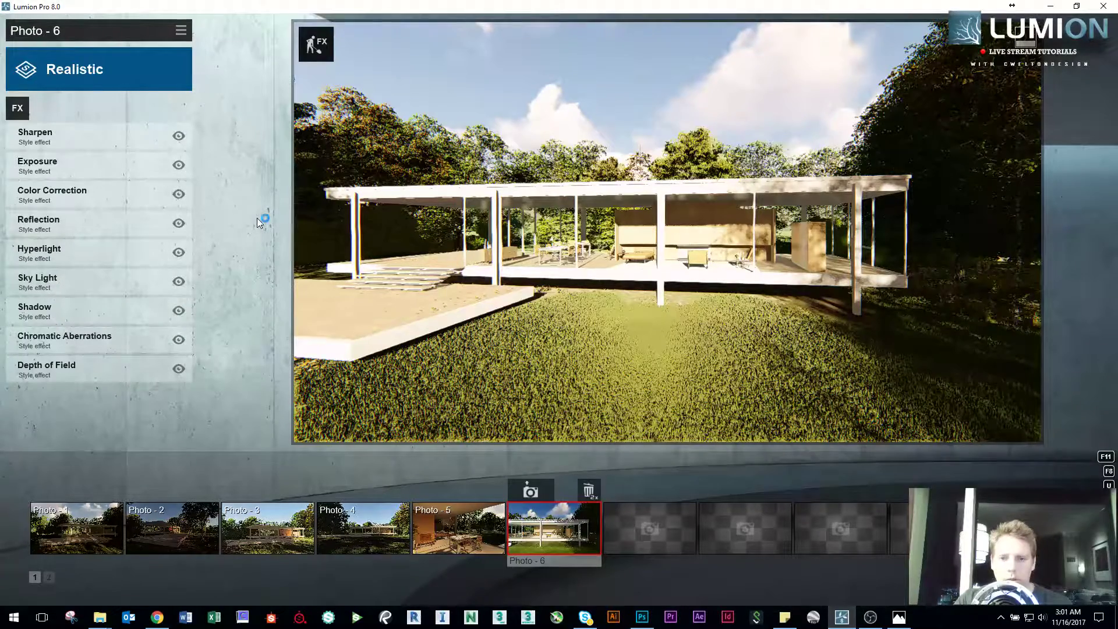
pyautogui.moveTo(618, 320); pyautogui.dragTo(661, 275, button='right')
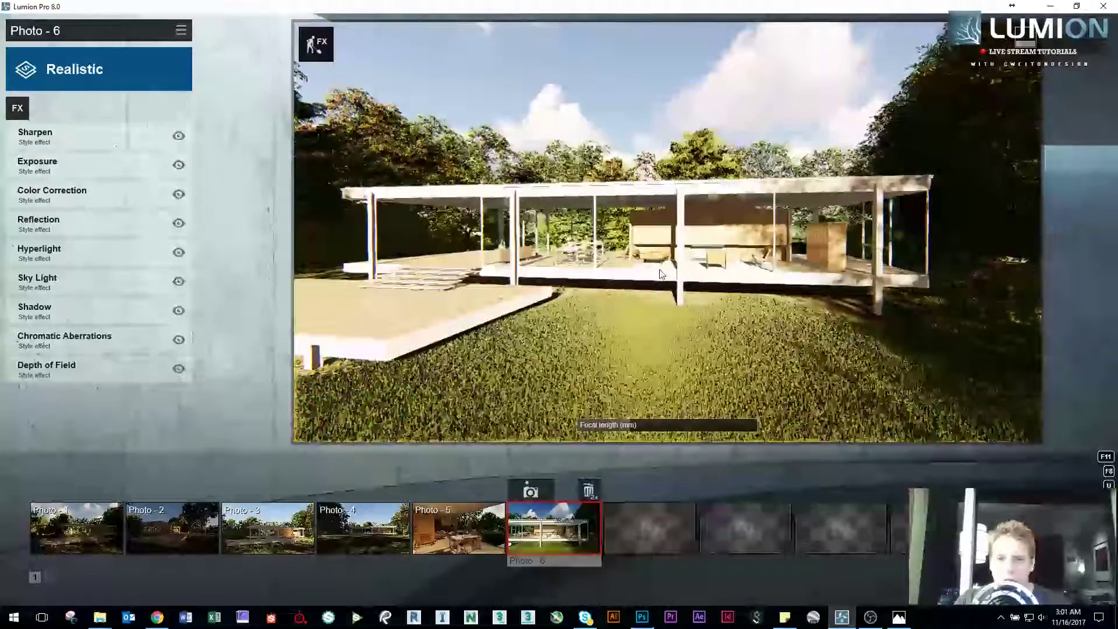
pyautogui.moveTo(660, 273); pyautogui.dragTo(660, 274, button='right')
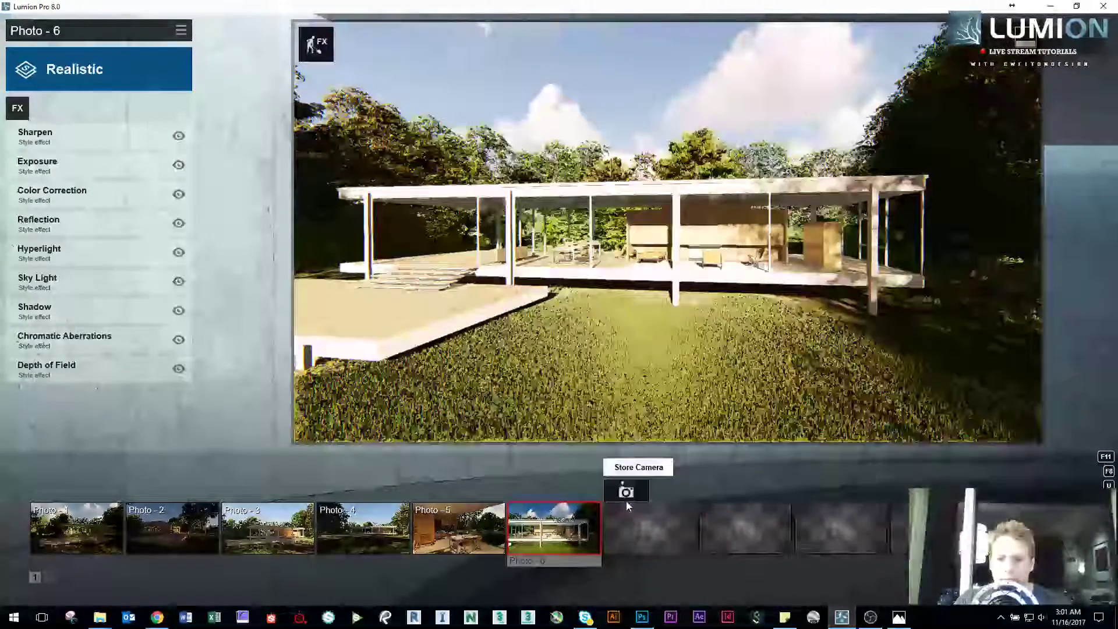
# - Render Photo 6 at Desktop resolution 1920x1080 as a JPG in Live Stream
pyautogui.click(554, 529)
pyautogui.click(1083, 524)
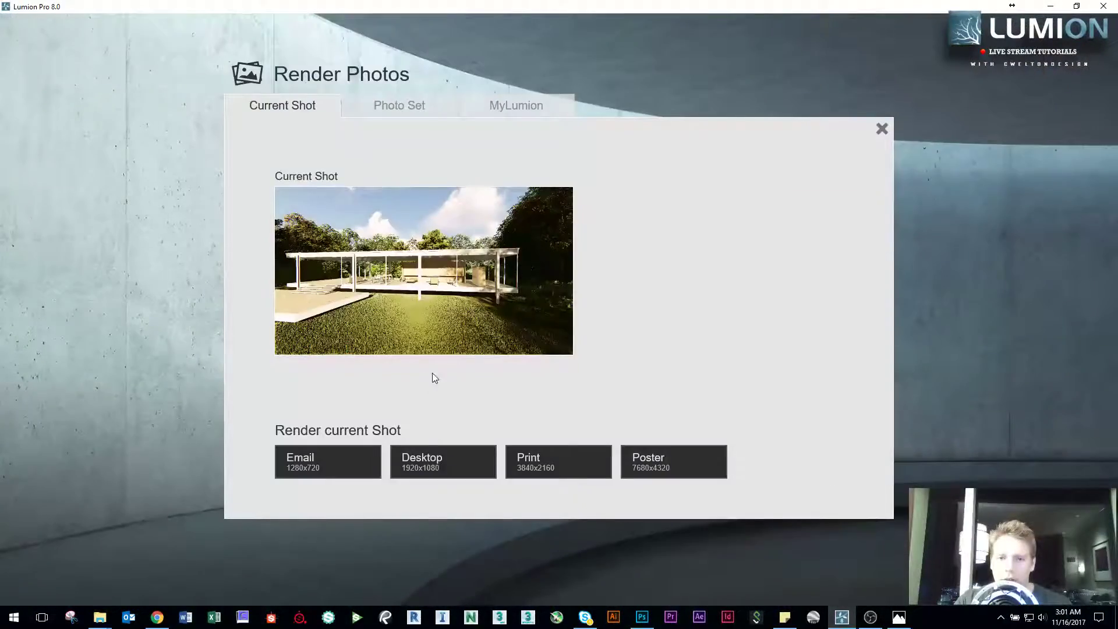
pyautogui.click(451, 459)
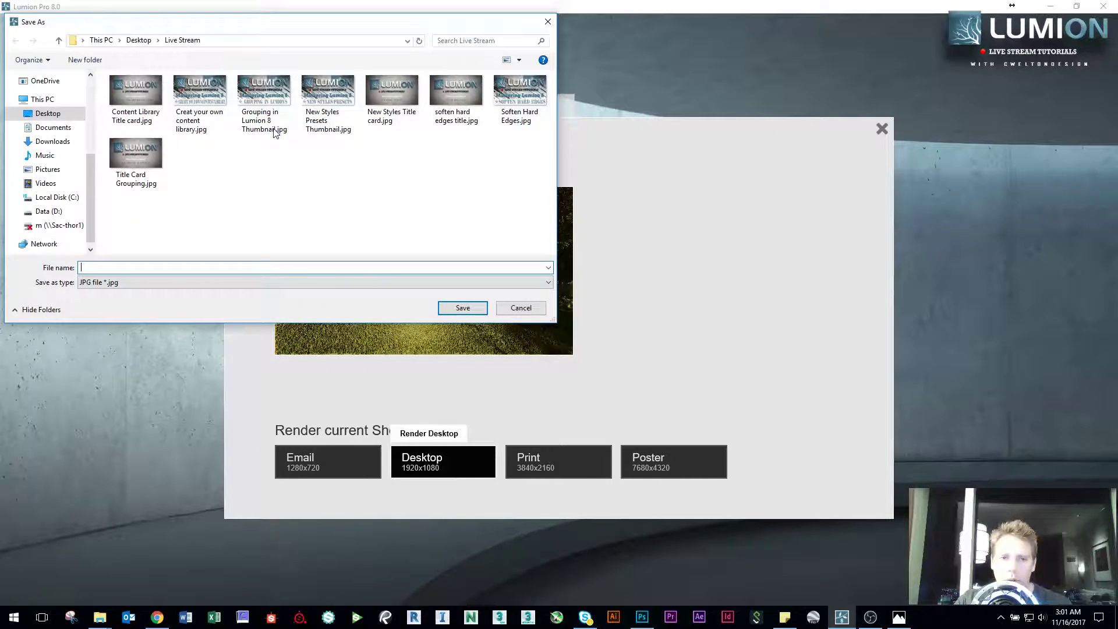
pyautogui.write('t')
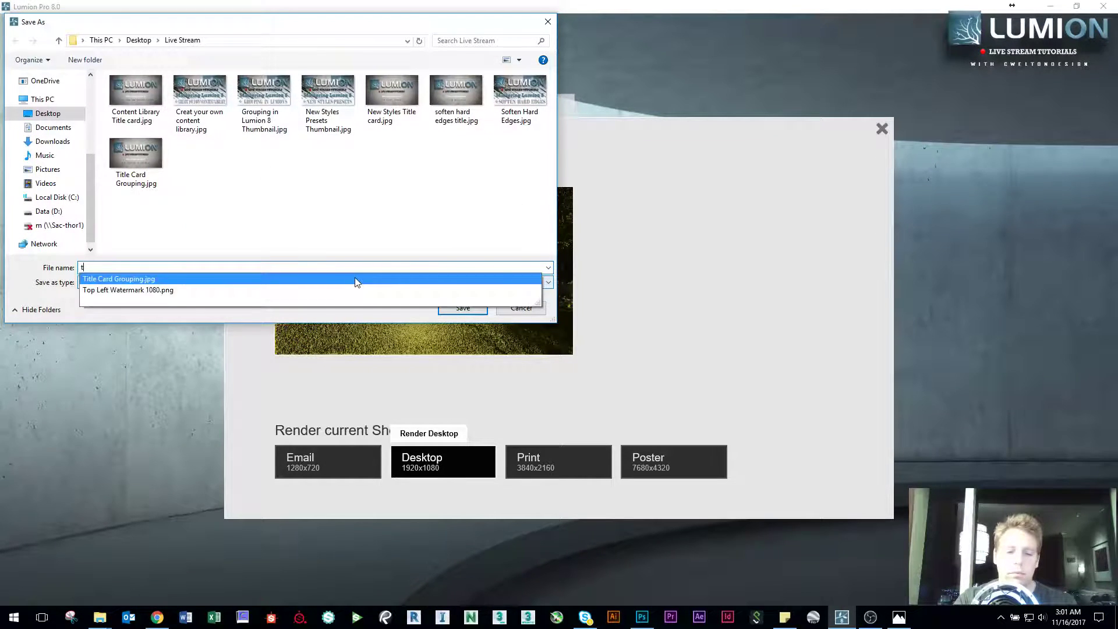
pyautogui.write('est')
pyautogui.press('Return')
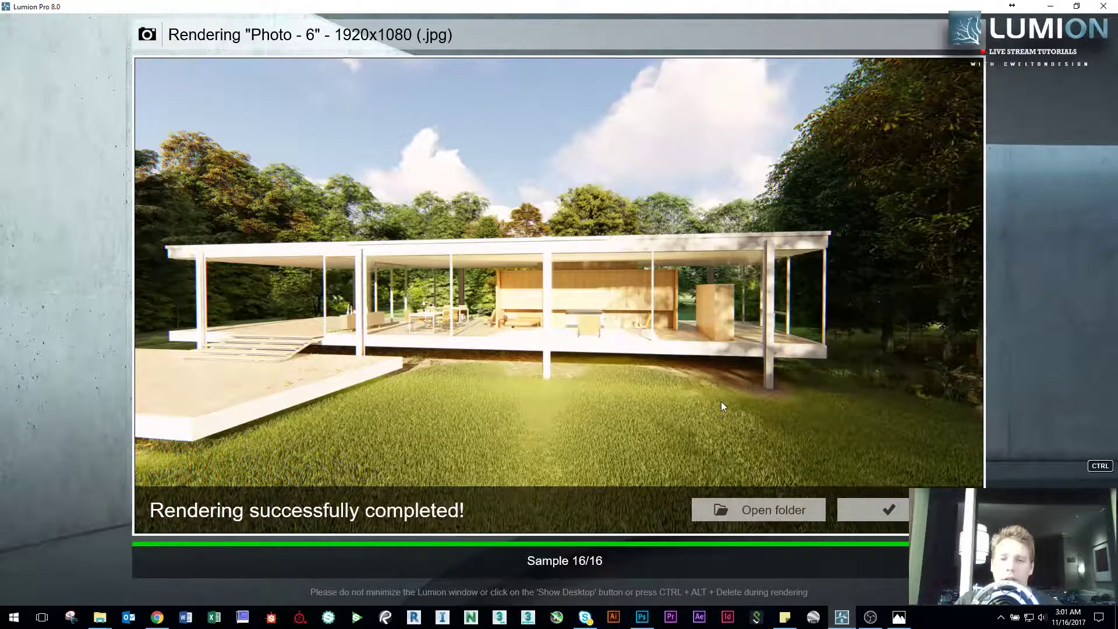
pyautogui.click(873, 509)
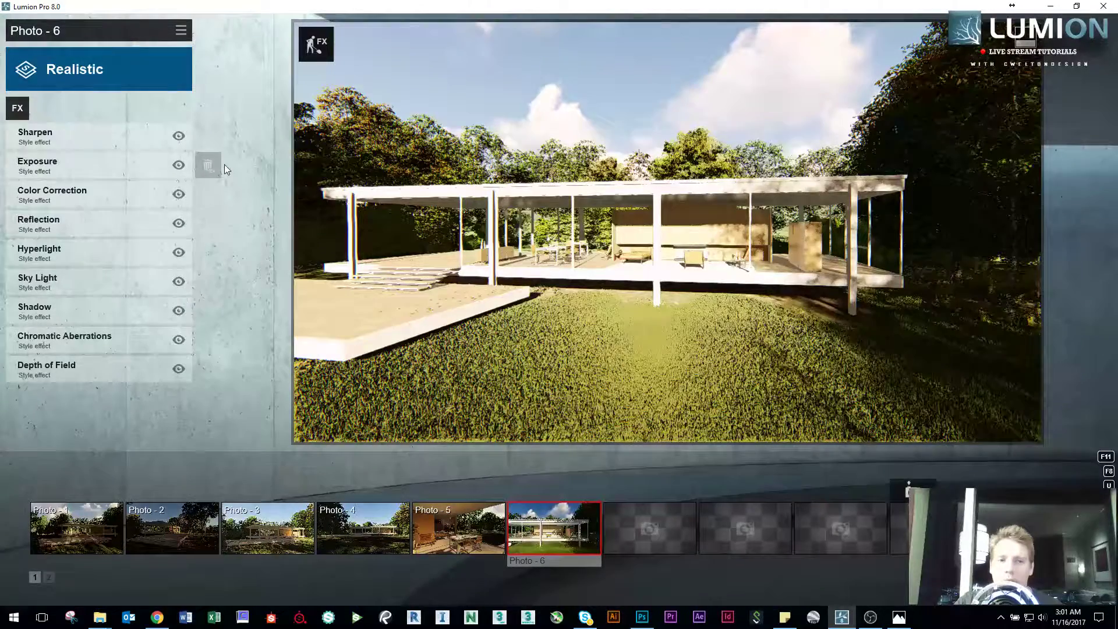
pyautogui.moveTo(96, 252)
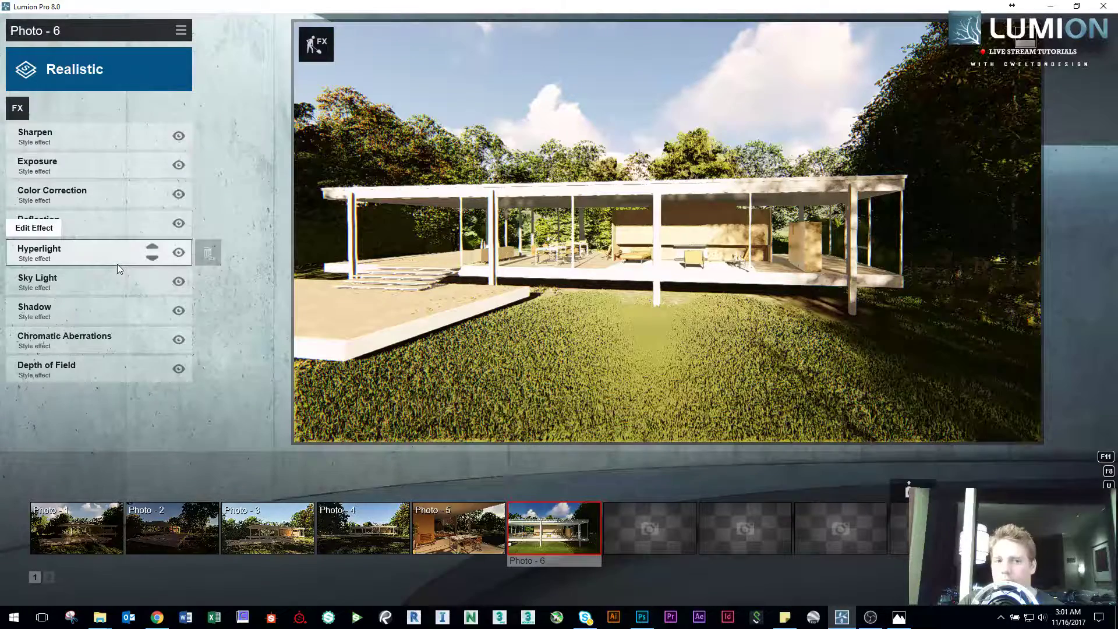
pyautogui.click(109, 255)
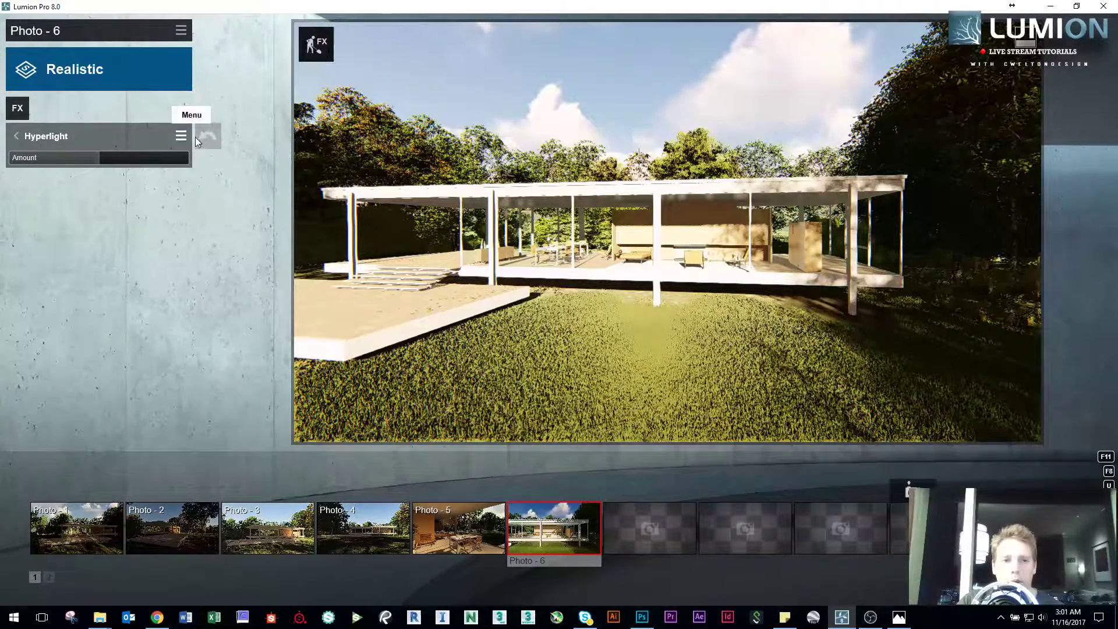
pyautogui.click(16, 135)
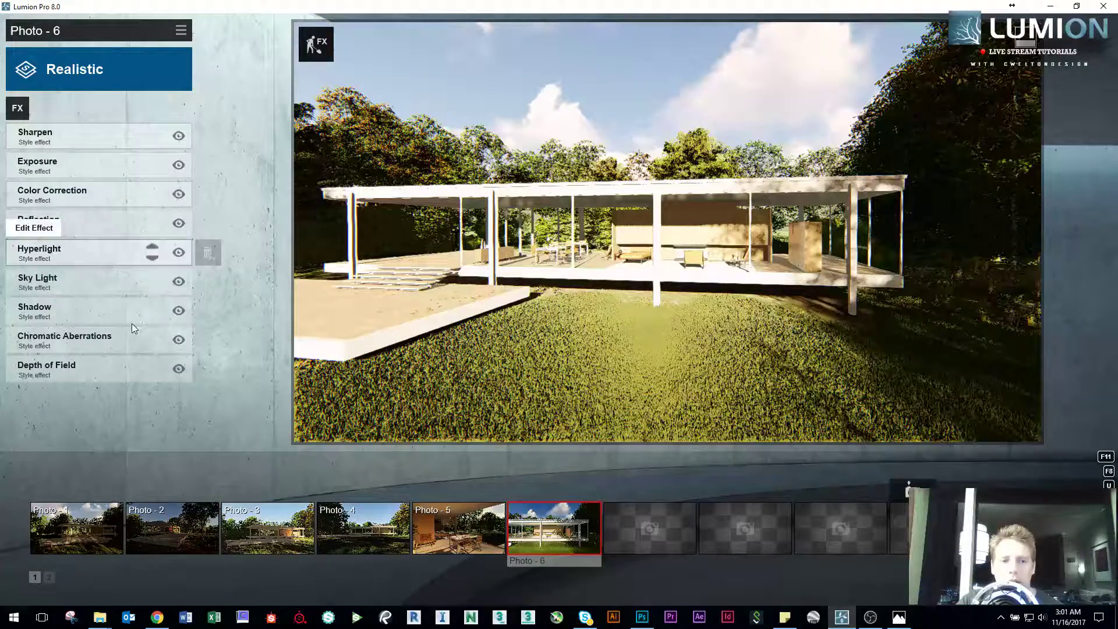
pyautogui.click(99, 310)
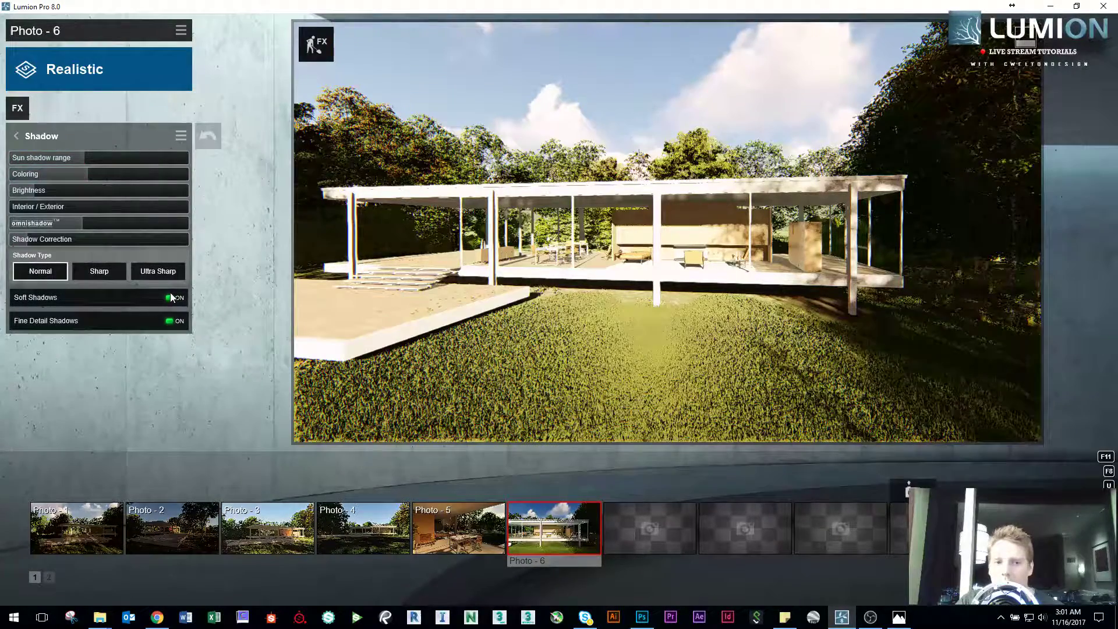
pyautogui.click(18, 136)
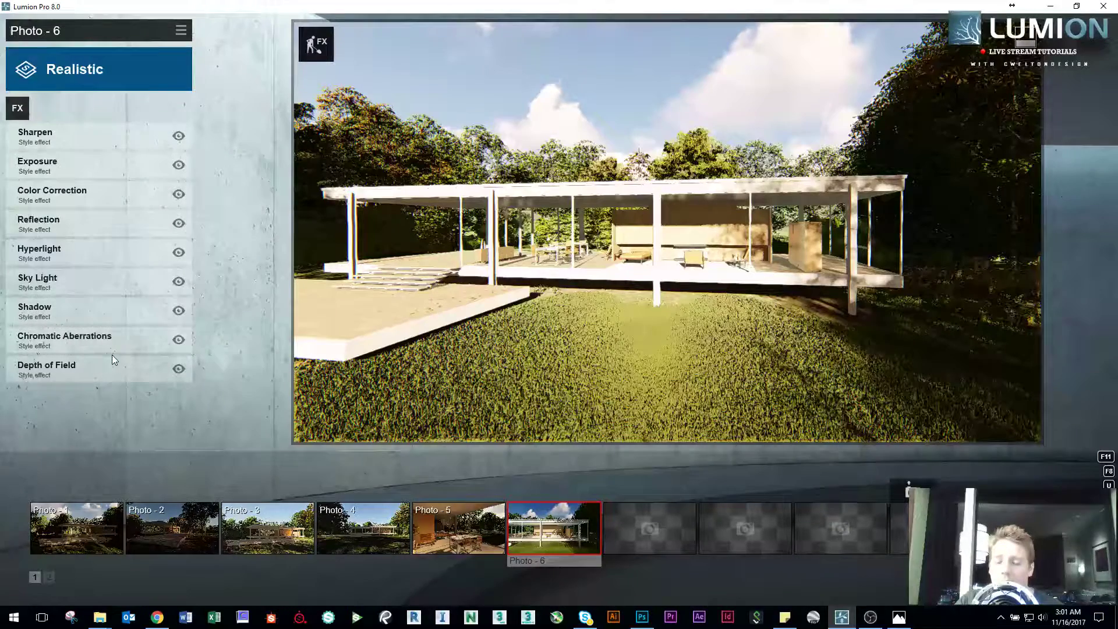
pyautogui.click(107, 227)
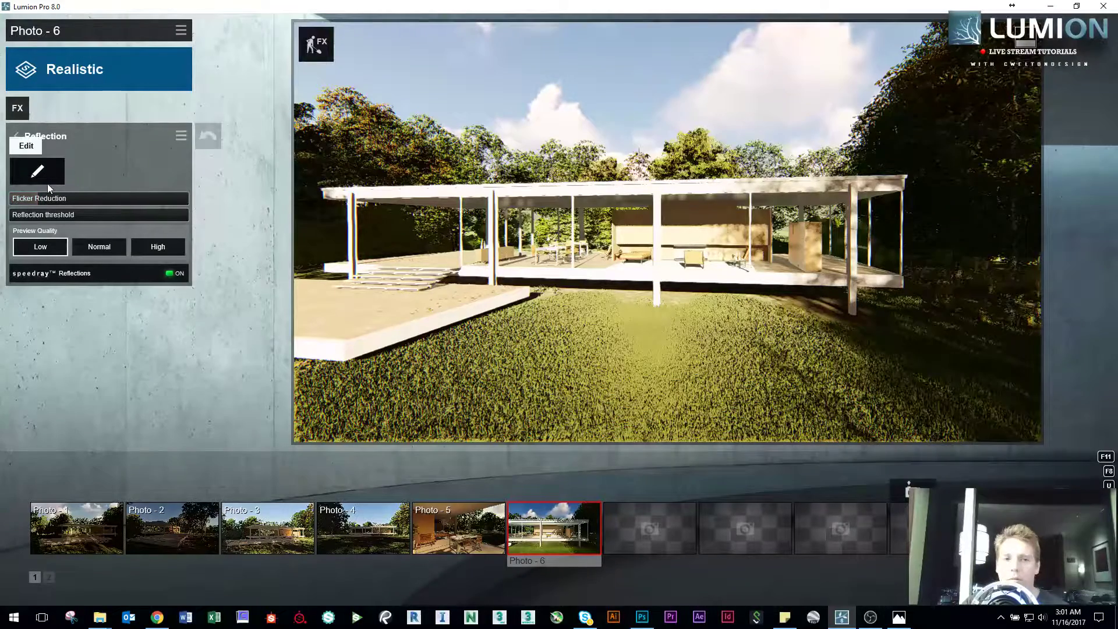
pyautogui.click(16, 135)
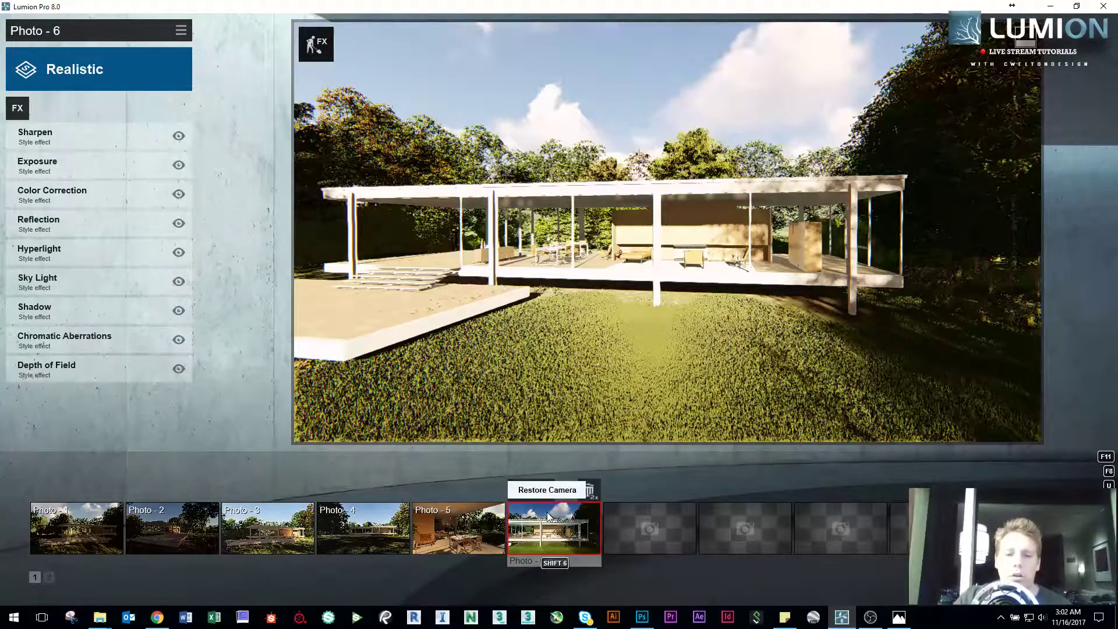
# - Store a closer terrace view, turned toward the house, as Photo 7
pyautogui.click(651, 524)
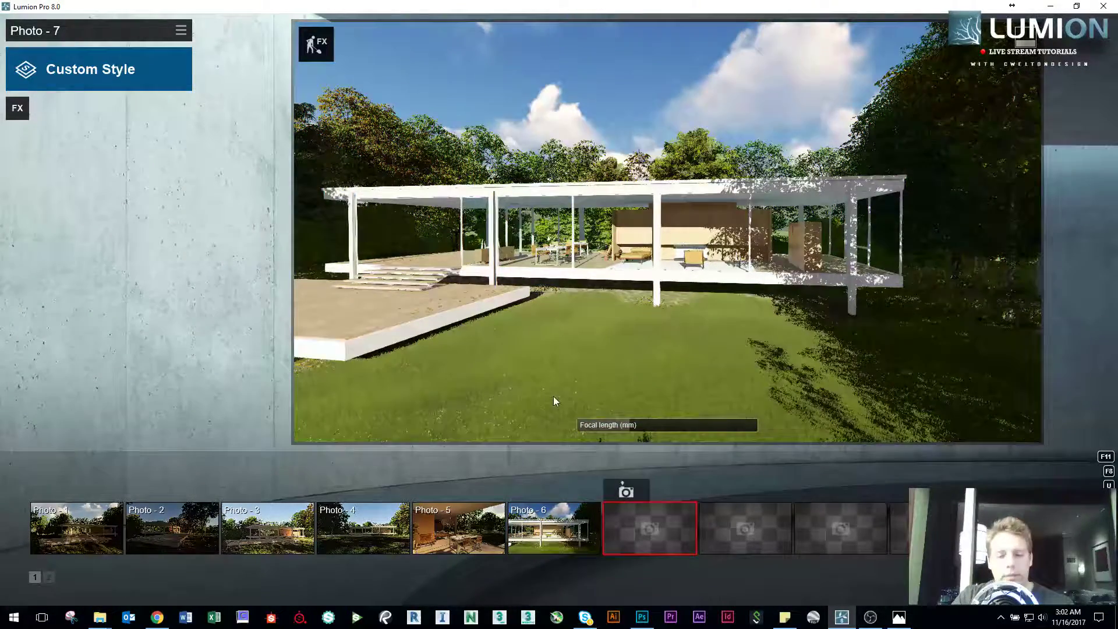
pyautogui.moveTo(553, 396); pyautogui.dragTo(612, 393, button='right')
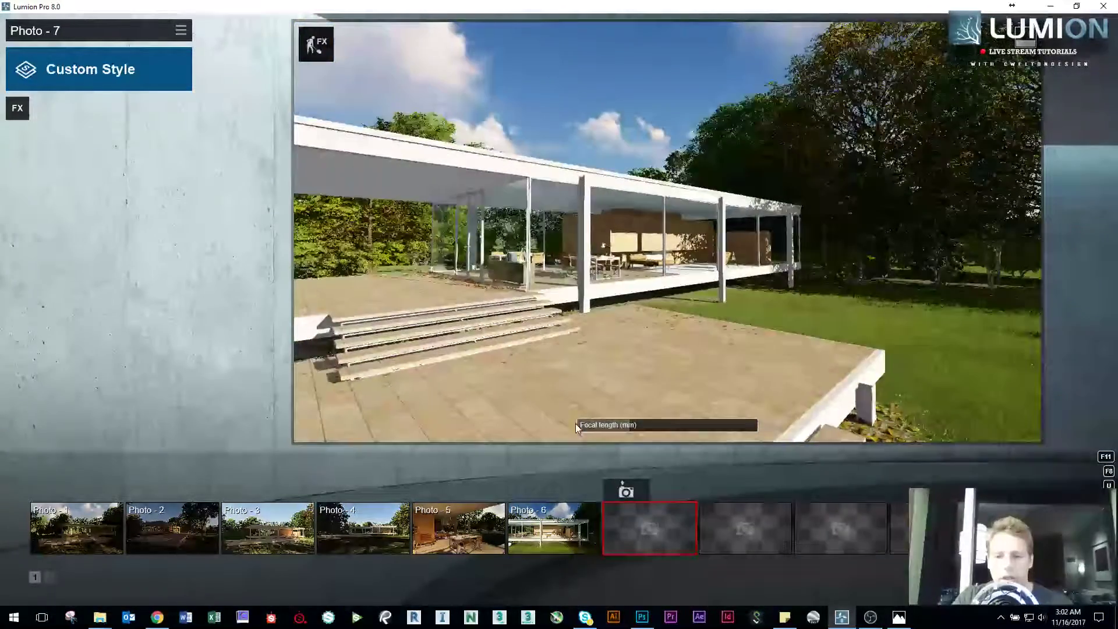
pyautogui.click(626, 492)
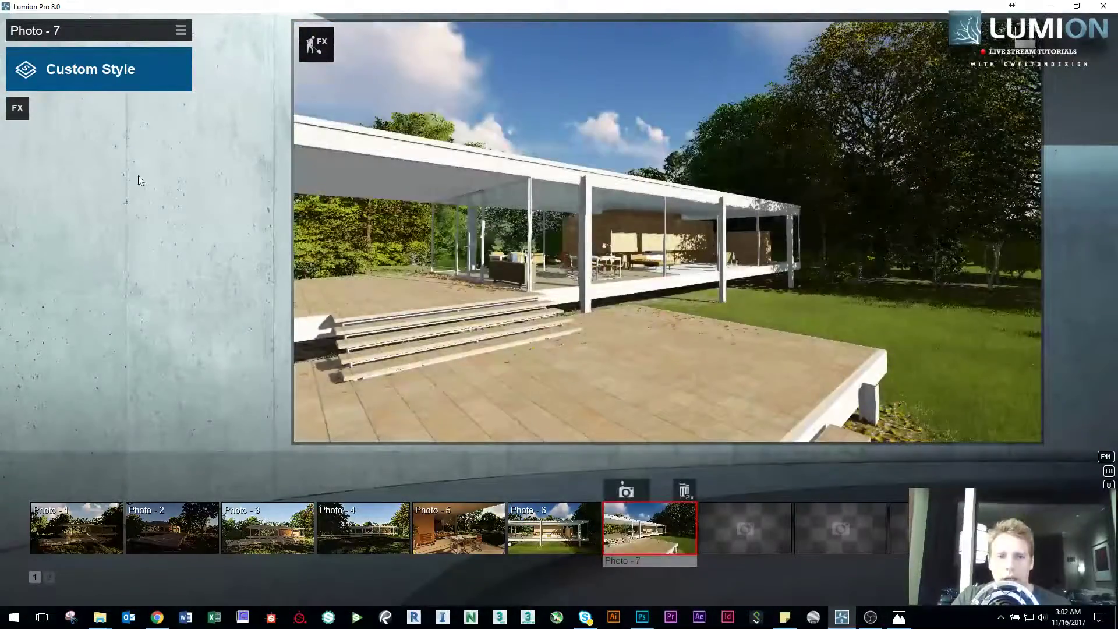
# - Add a Sun effect to Photo 7 and lower the sun's height
pyautogui.click(17, 108)
pyautogui.click(326, 181)
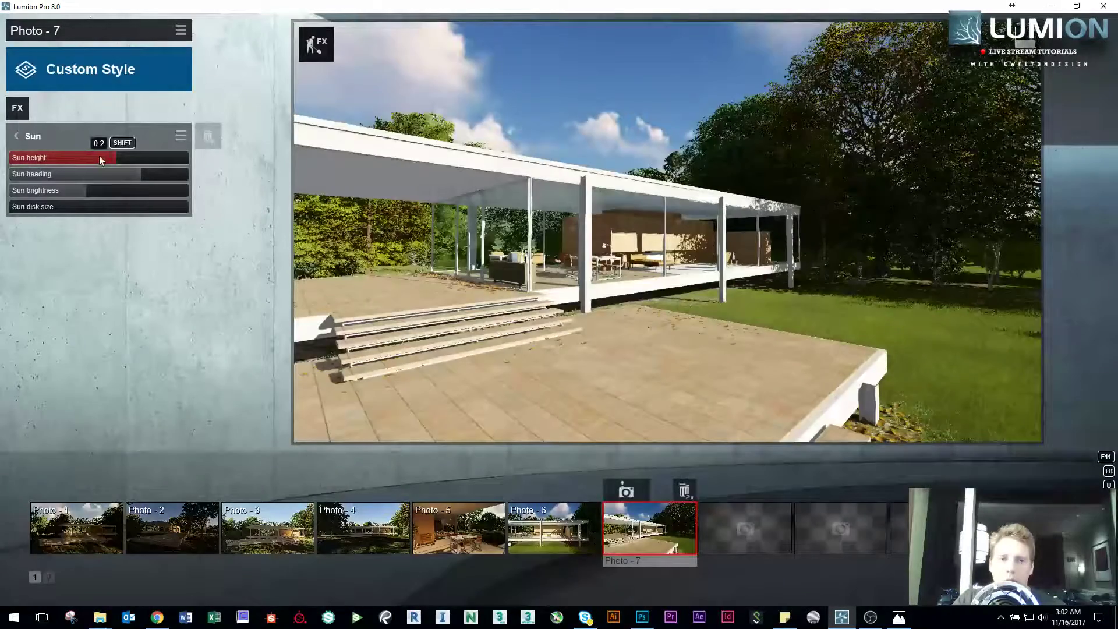
pyautogui.moveTo(112, 157)
pyautogui.mouseDown()
pyautogui.moveTo(91, 180)
pyautogui.moveTo(142, 179)
pyautogui.mouseUp()
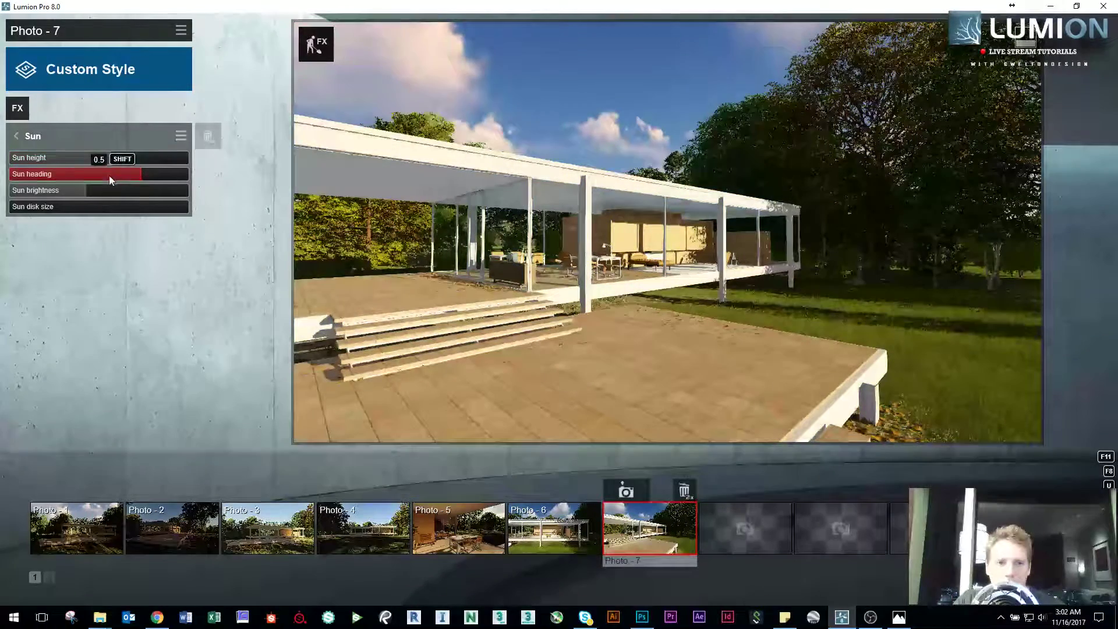
# - Add a High-quality Speedray Reflection effect with a reflection plane on the glass facade
pyautogui.click(14, 106)
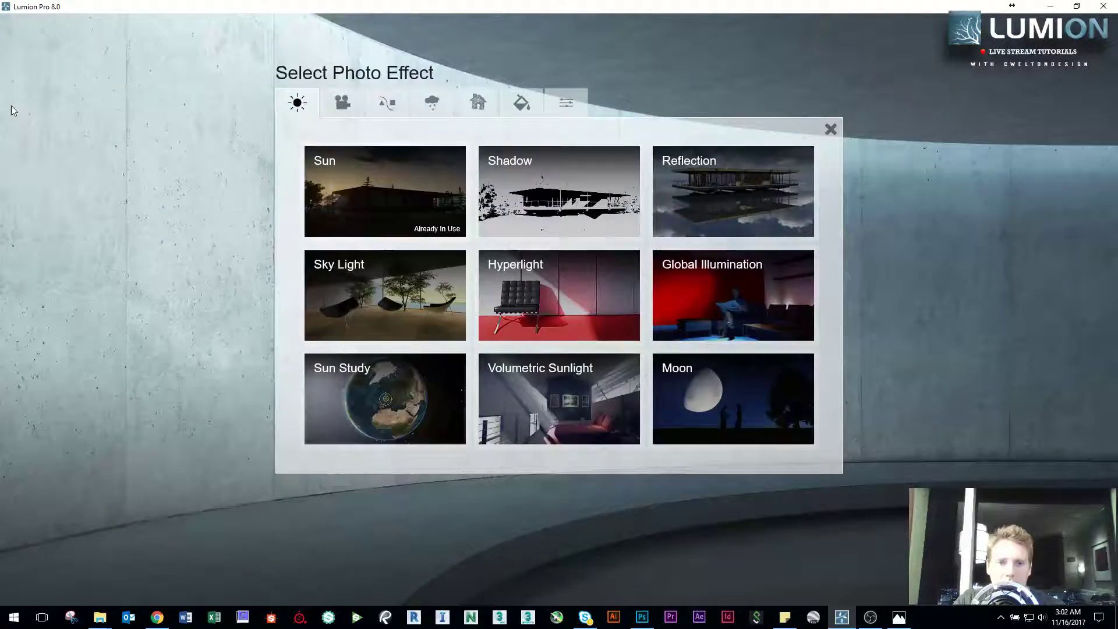
pyautogui.click(699, 187)
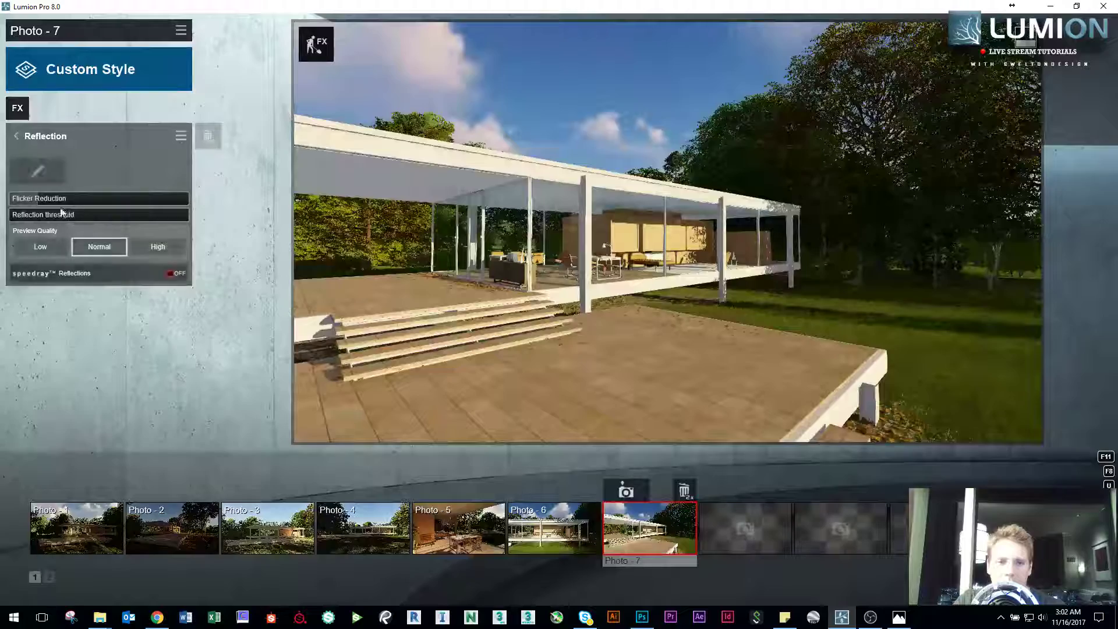
pyautogui.click(158, 247)
pyautogui.click(175, 274)
pyautogui.click(37, 172)
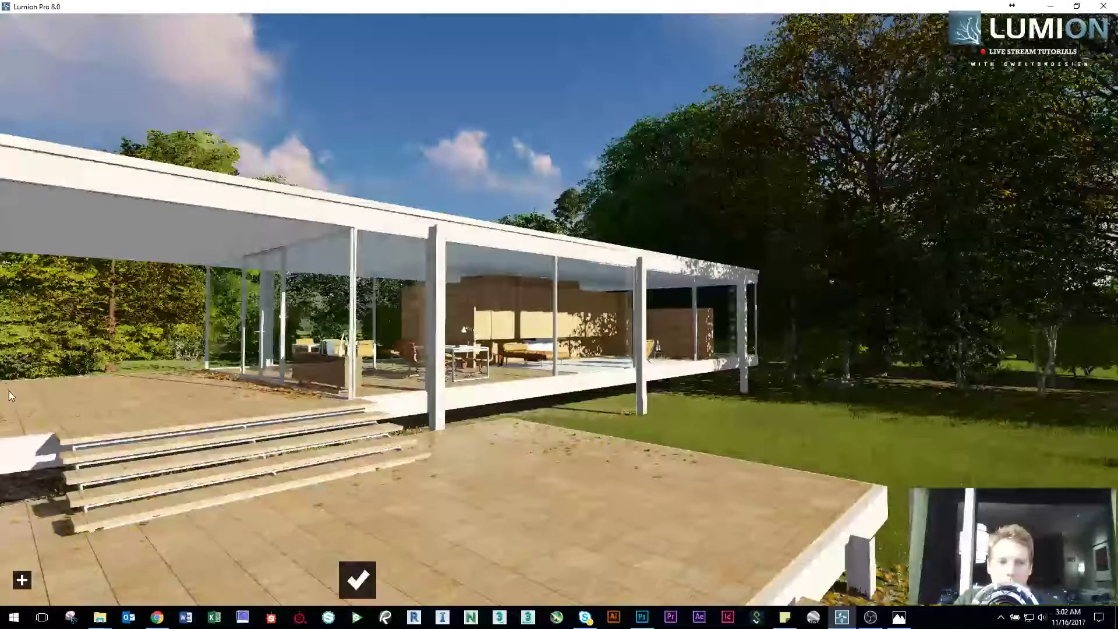
pyautogui.click(21, 580)
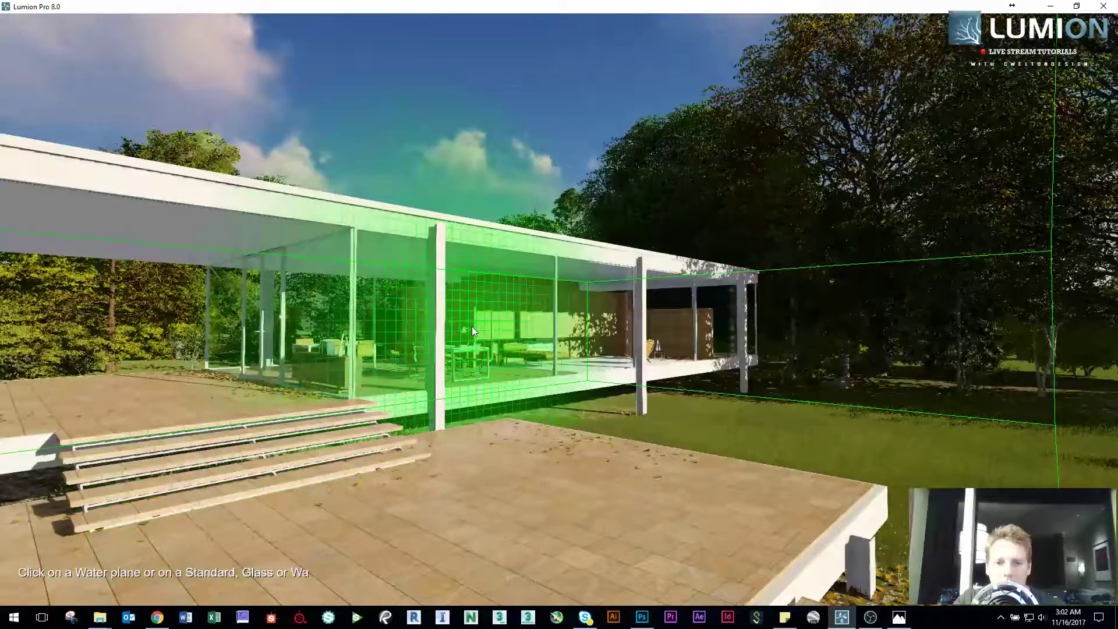
pyautogui.click(471, 325)
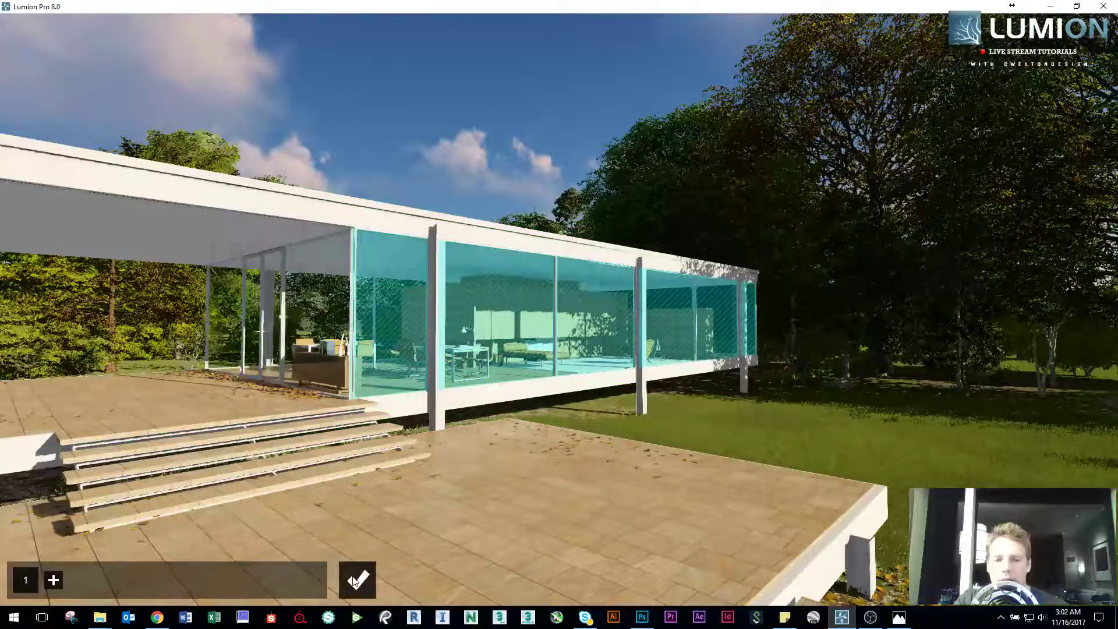
pyautogui.click(357, 580)
# - Add a Sky and Clouds effect with more cloud cover and a brighter sky
pyautogui.click(18, 108)
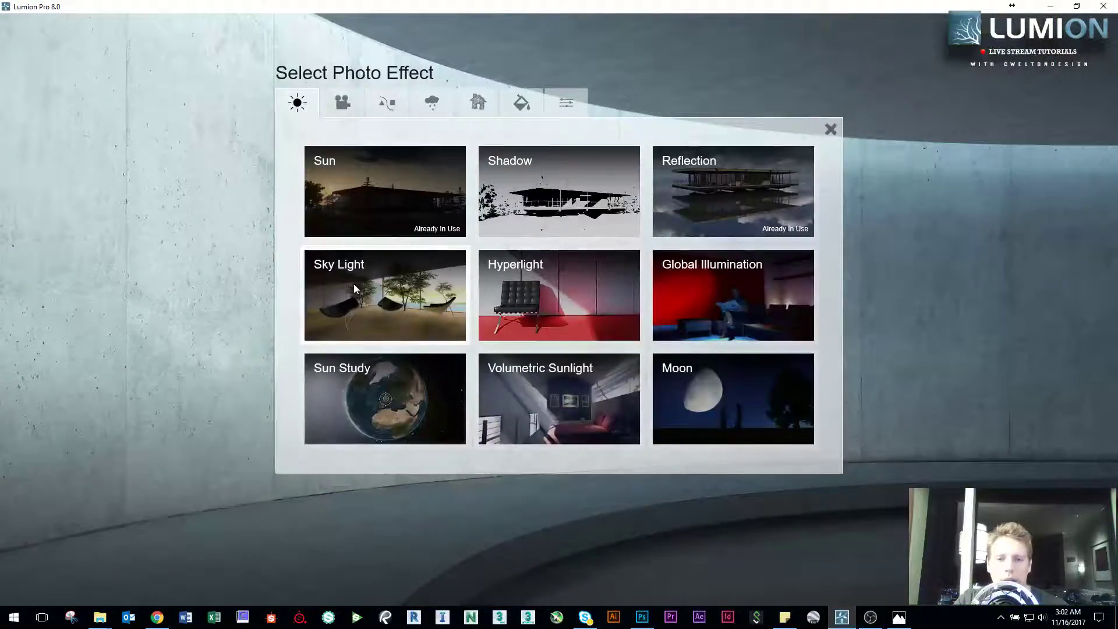
pyautogui.click(343, 102)
pyautogui.click(380, 110)
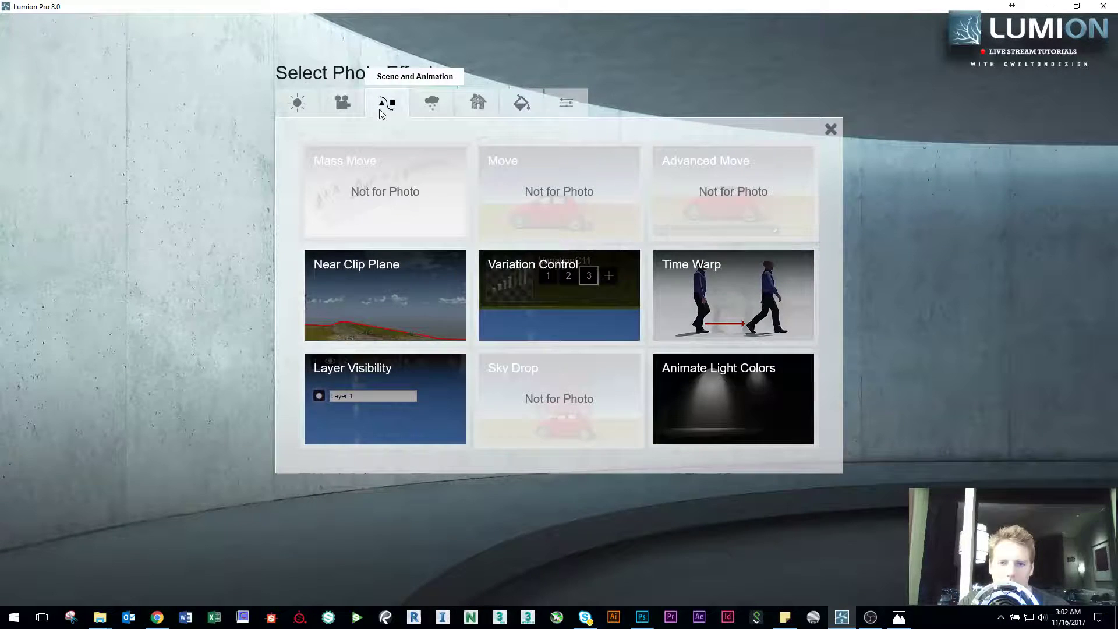
pyautogui.click(430, 104)
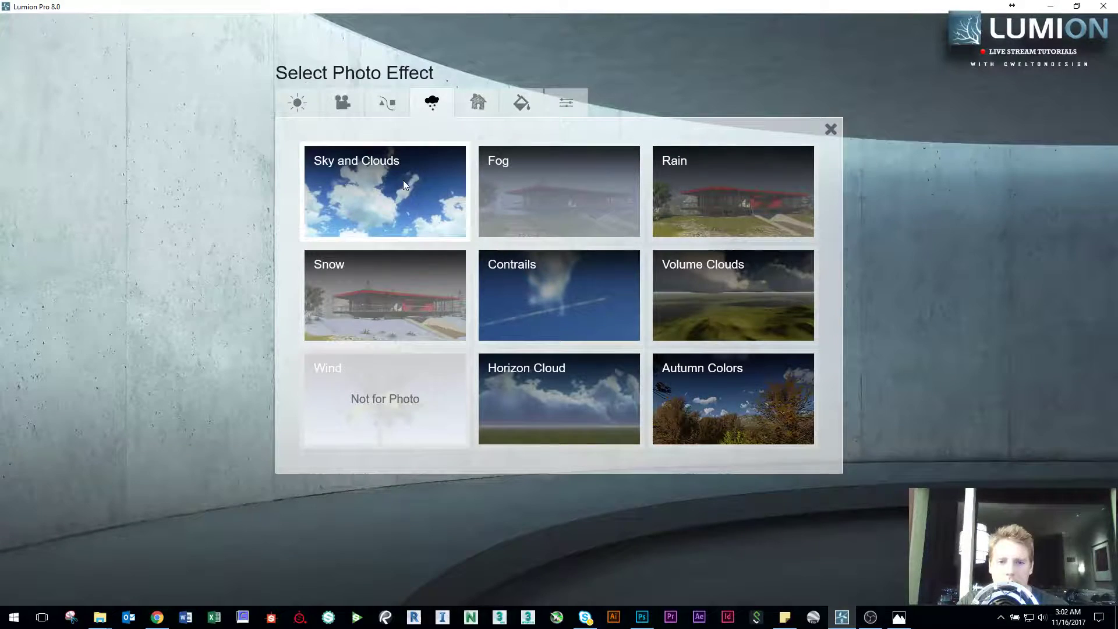
pyautogui.click(393, 193)
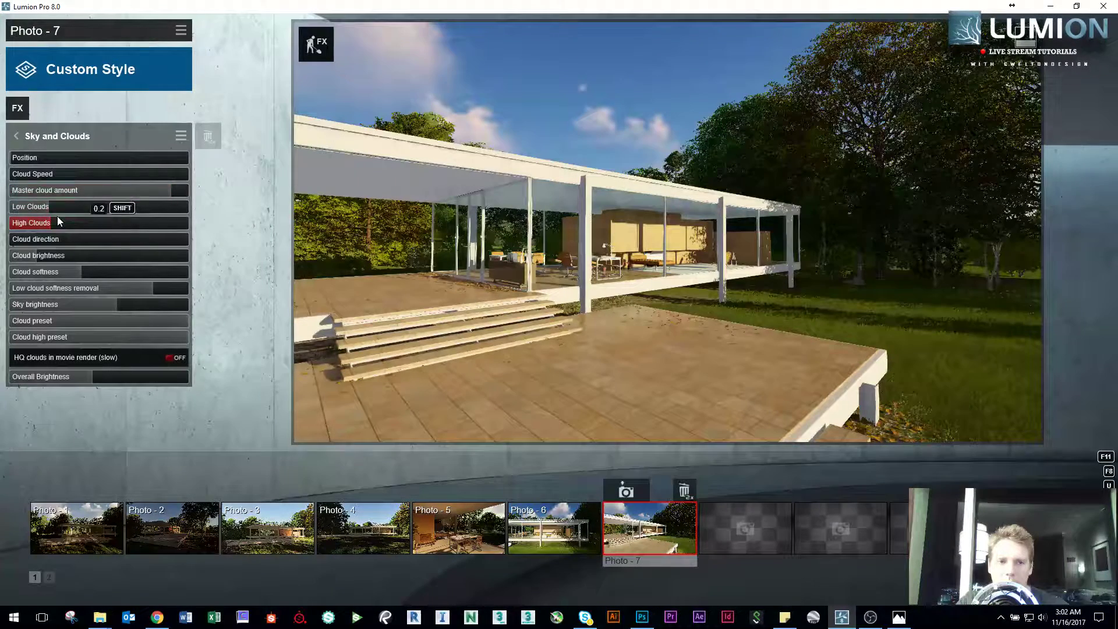
pyautogui.moveTo(95, 193); pyautogui.dragTo(128, 196)
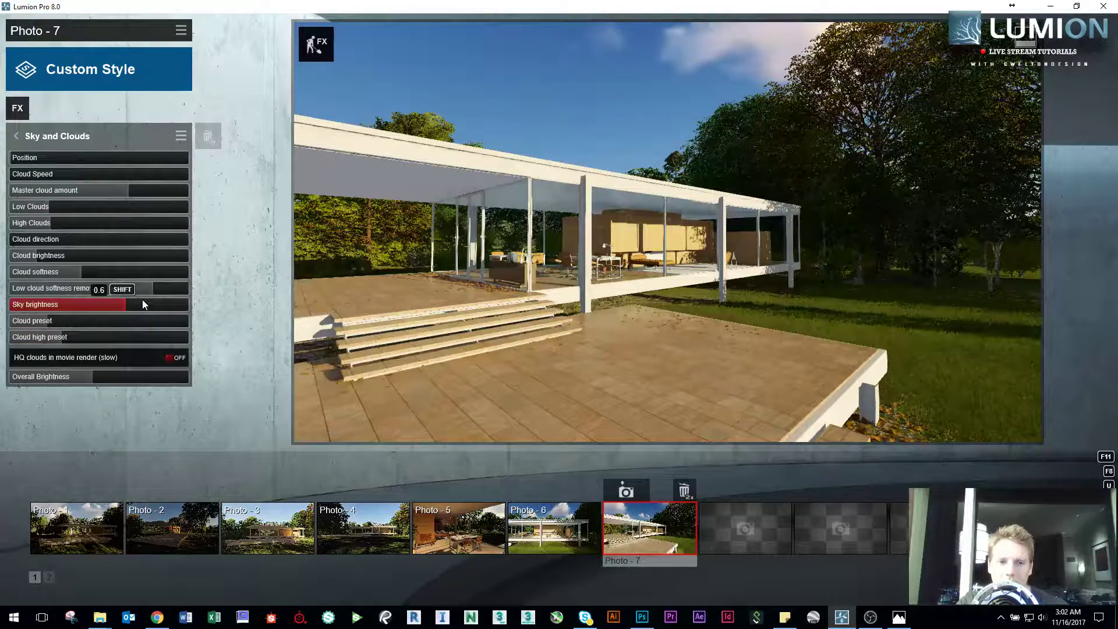
pyautogui.moveTo(143, 300); pyautogui.dragTo(125, 301)
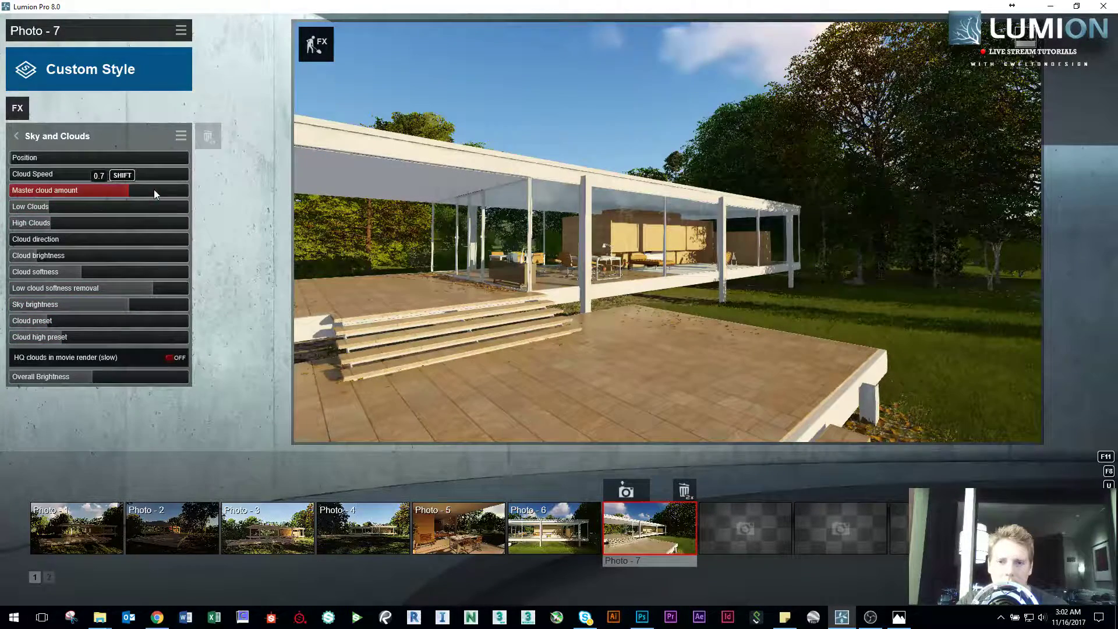
pyautogui.moveTo(154, 189); pyautogui.dragTo(183, 190)
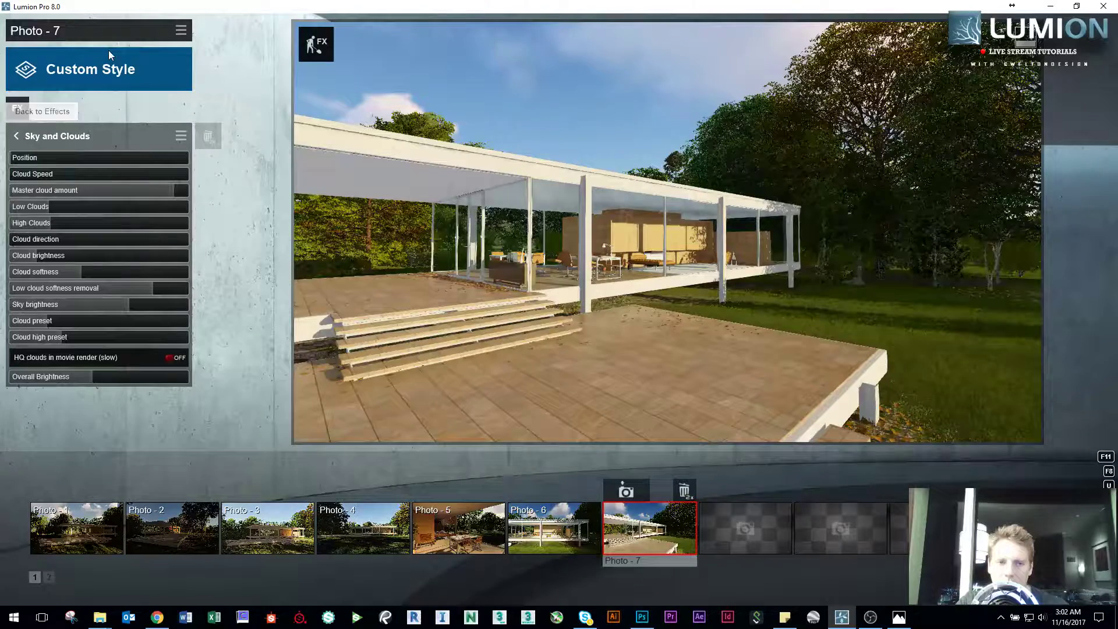
pyautogui.click(19, 137)
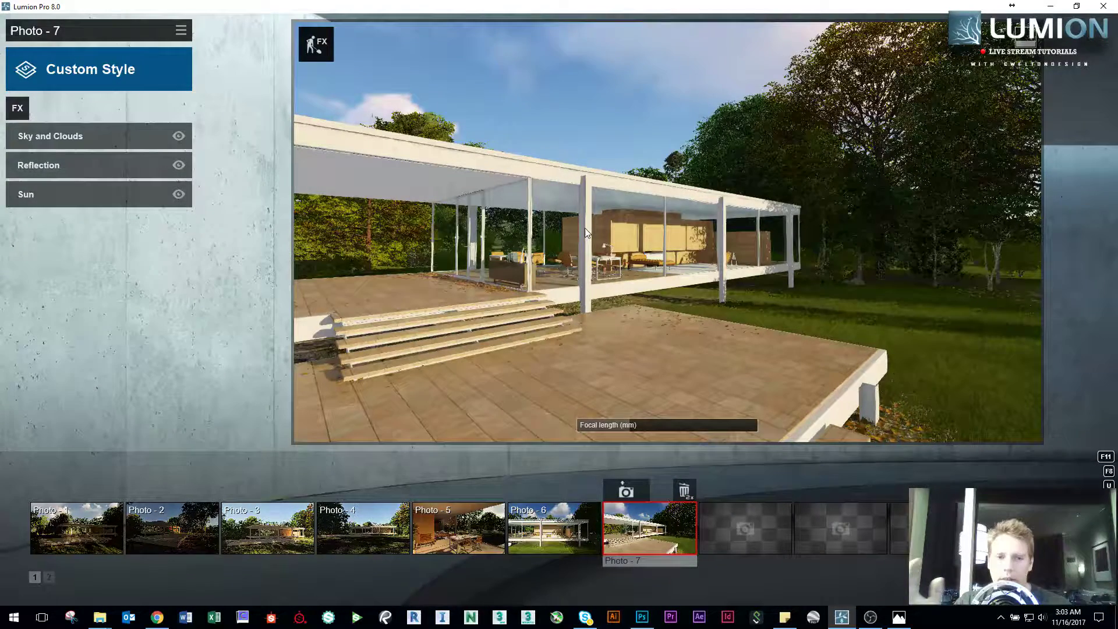
pyautogui.click(157, 67)
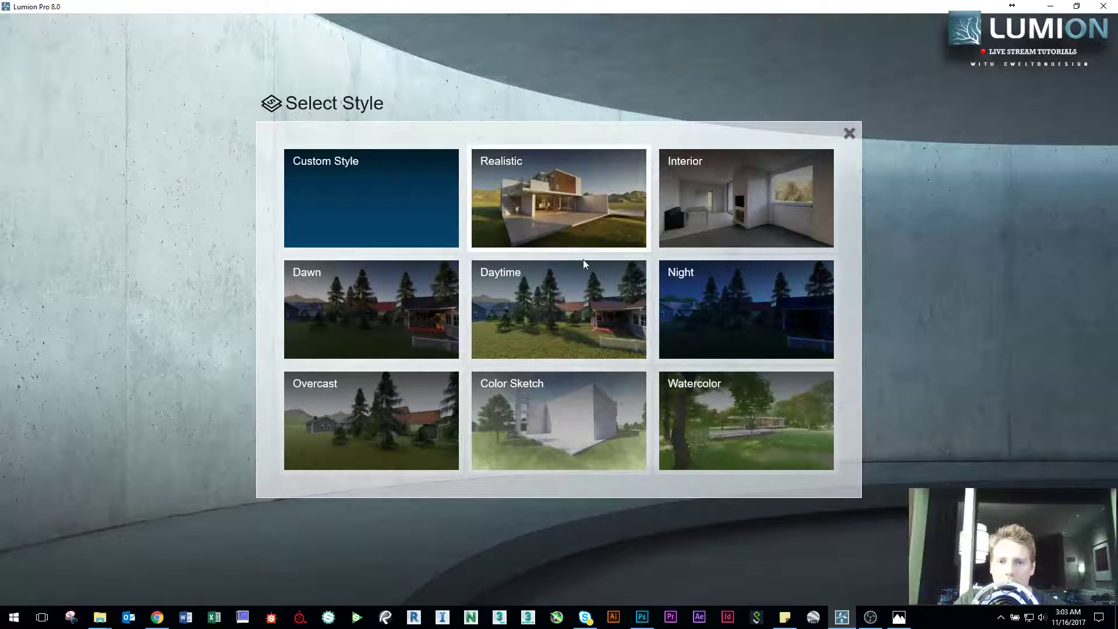
# - Apply the Daytime style preset to Photo 7 and inspect its Sun effect settings
pyautogui.click(586, 289)
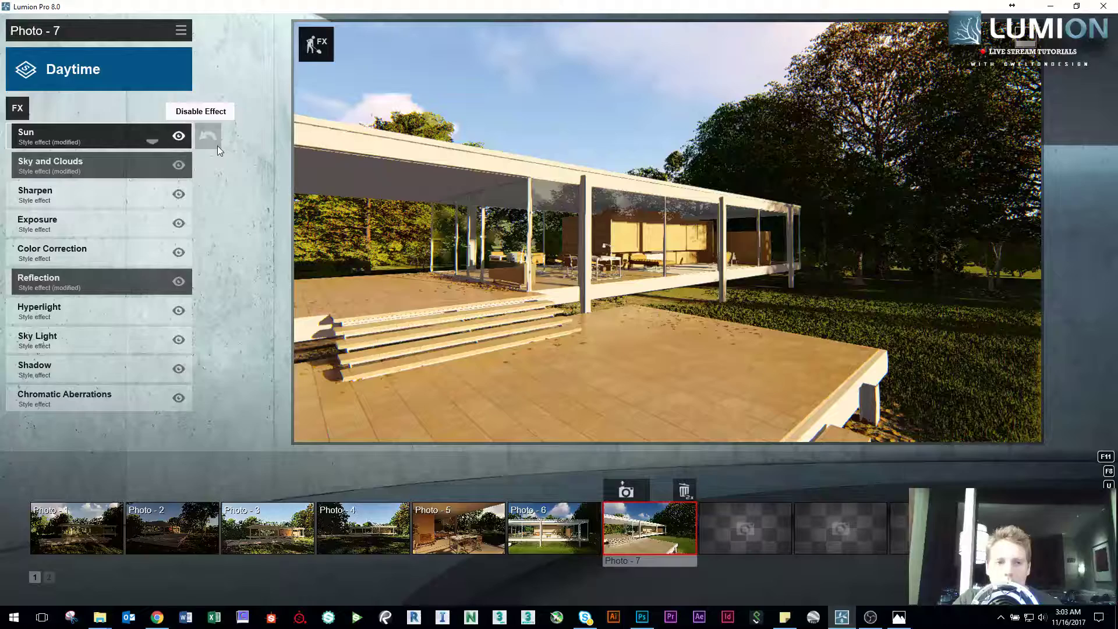
pyautogui.click(74, 140)
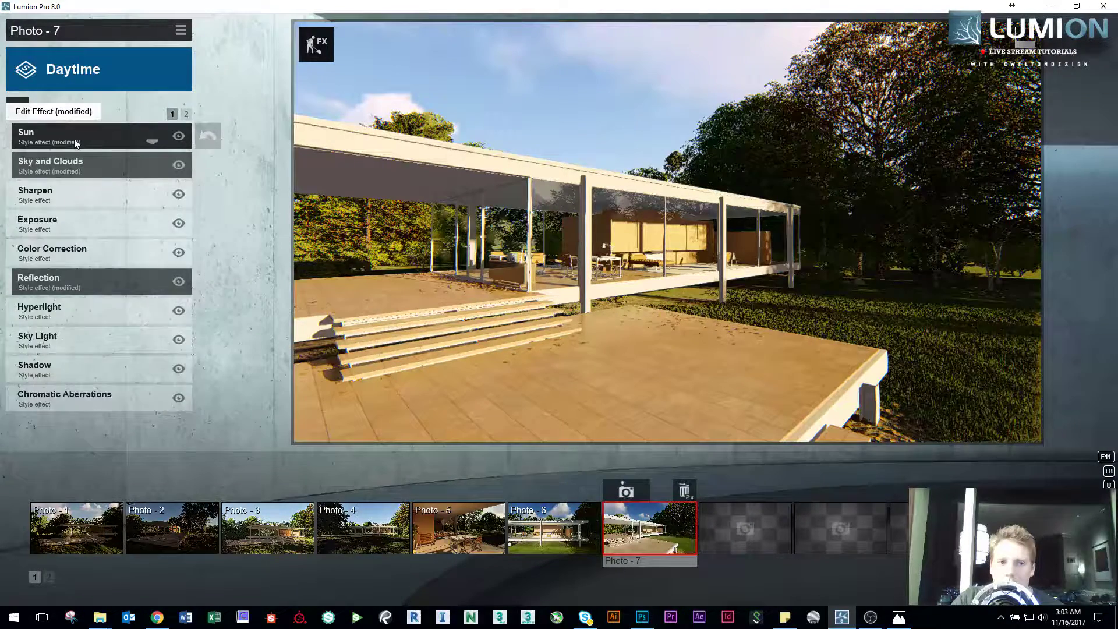
pyautogui.click(75, 143)
pyautogui.moveTo(98, 158)
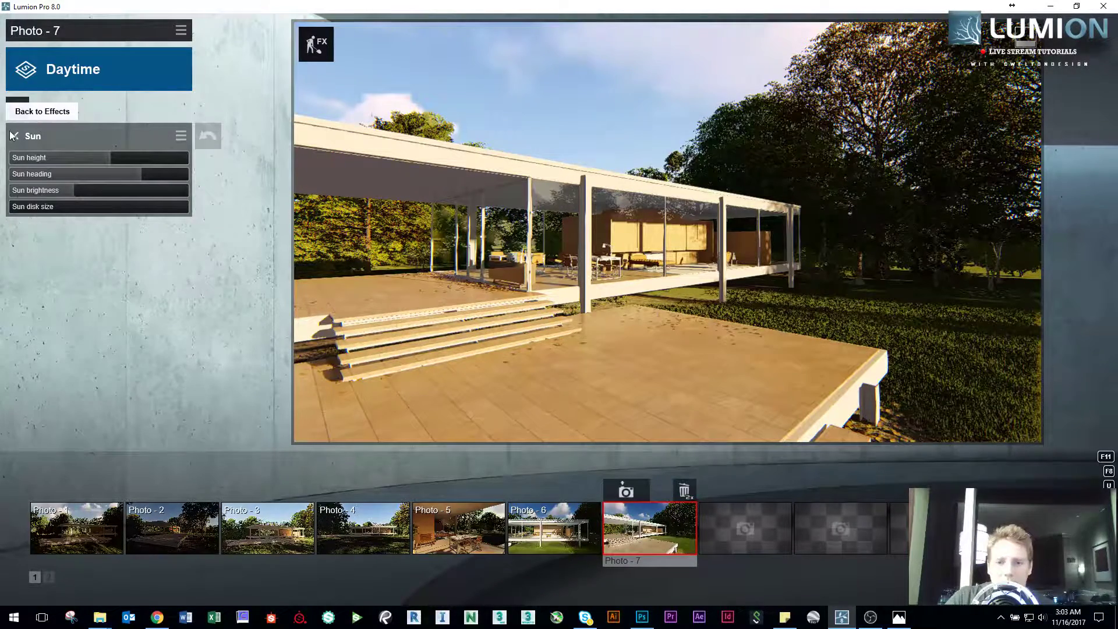
pyautogui.click(82, 144)
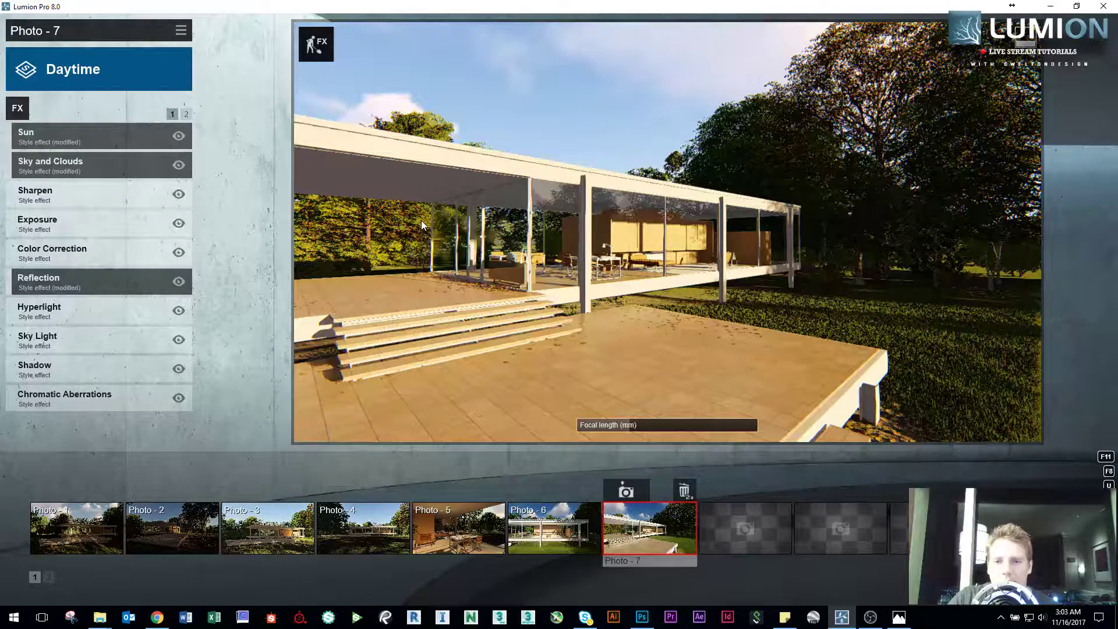
# - Render Photo 7 at Desktop resolution 1920x1080 as a JPG in Live Stream
pyautogui.click(1075, 559)
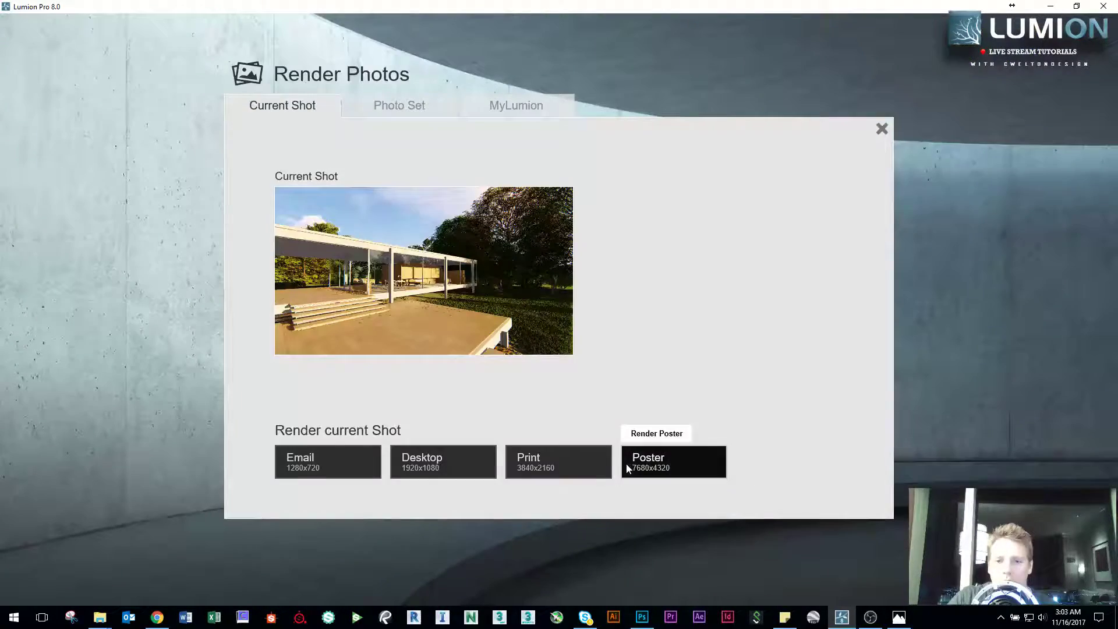
pyautogui.click(446, 460)
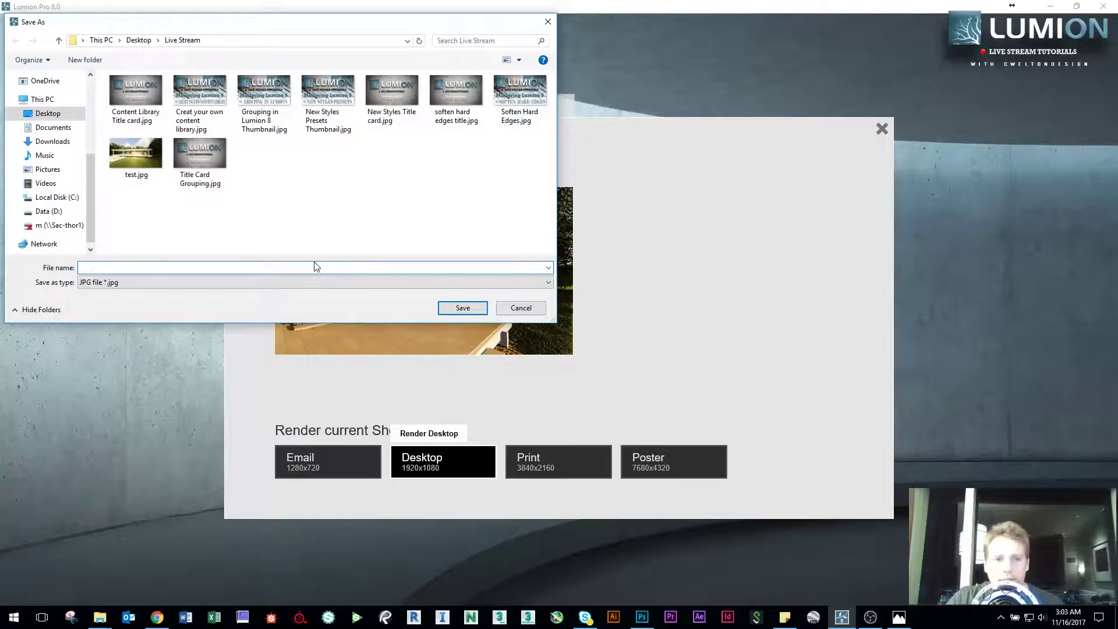
pyautogui.write('test 2')
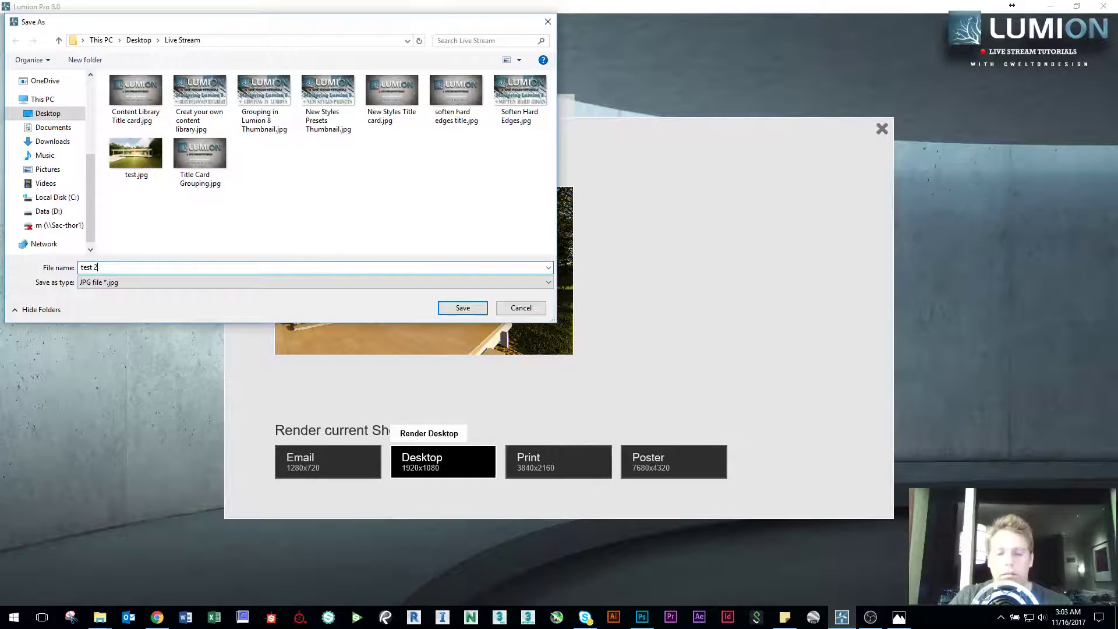
pyautogui.press('Return')
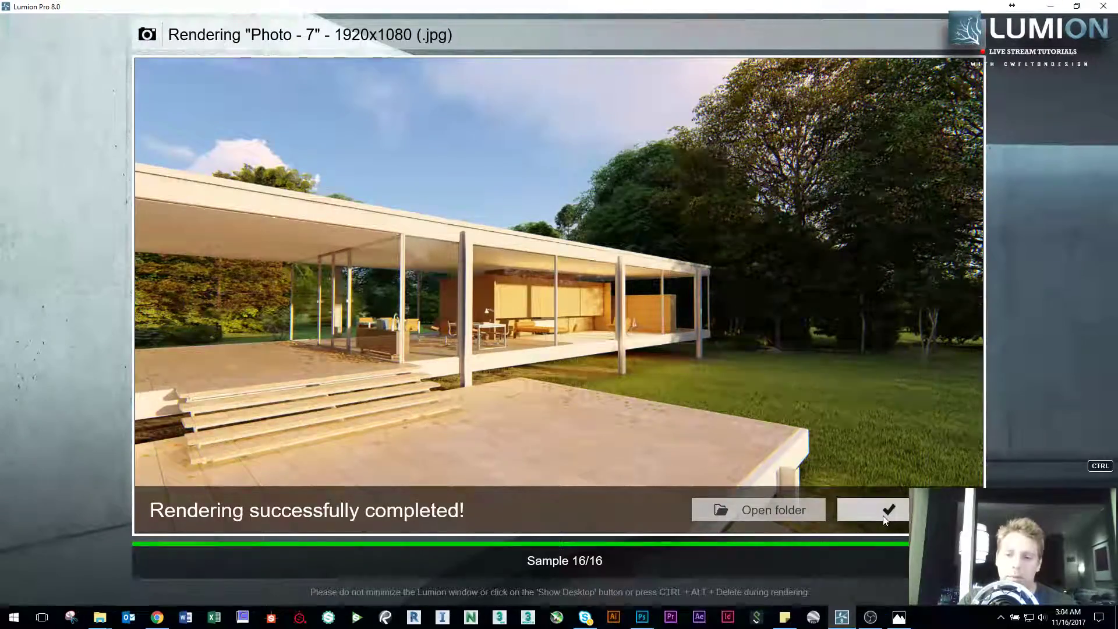
pyautogui.click(883, 511)
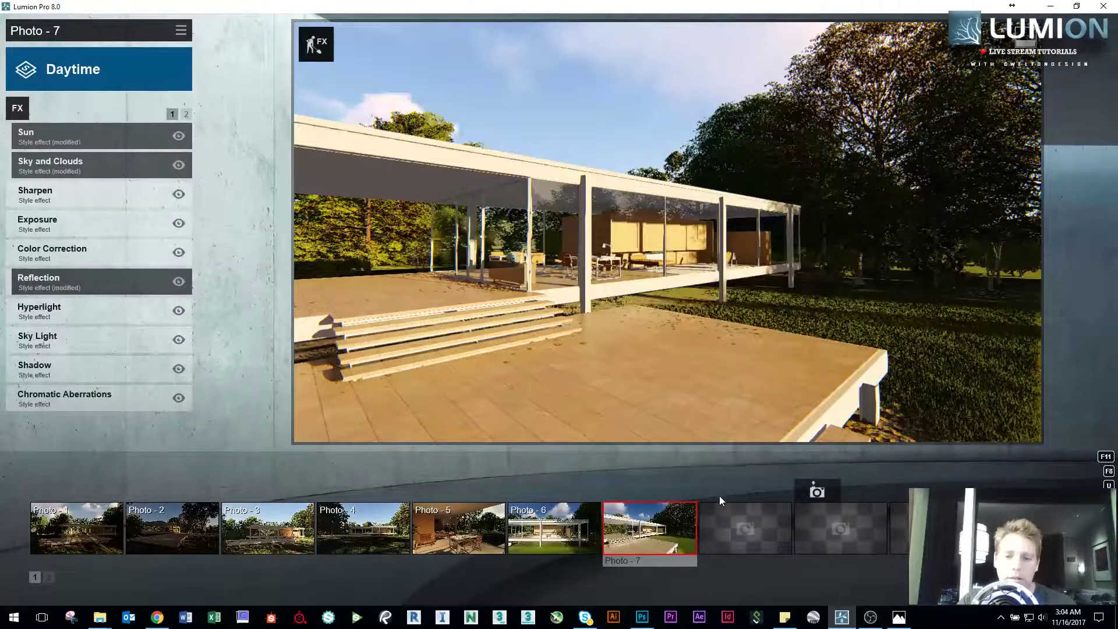
# - In empty slot 8, move the camera to a side view of the terrace and steps
pyautogui.click(741, 495)
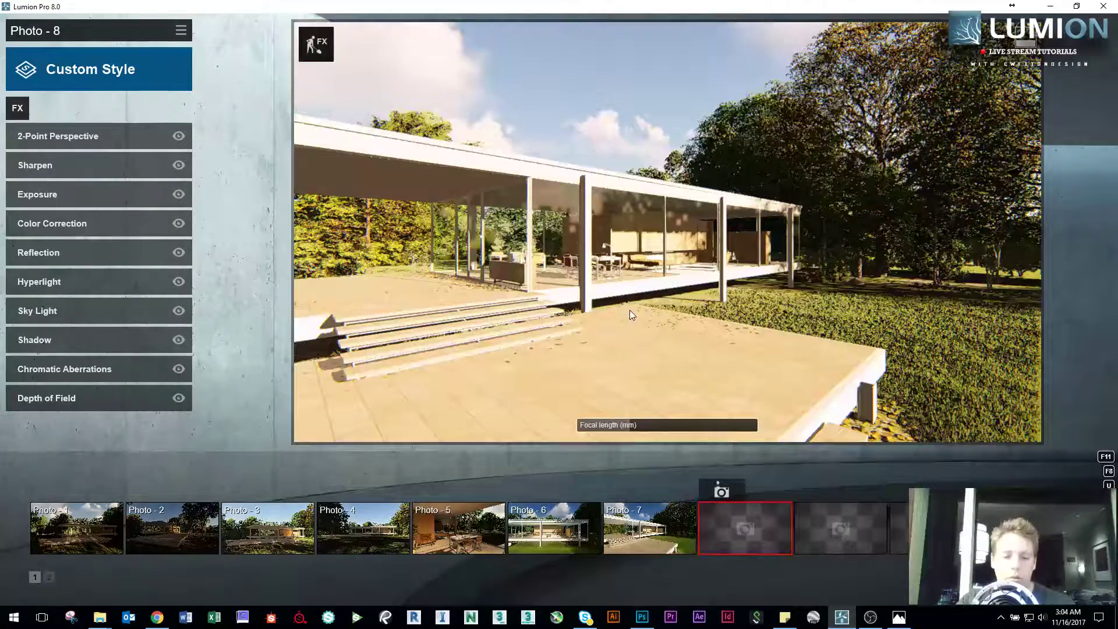
pyautogui.press('s')
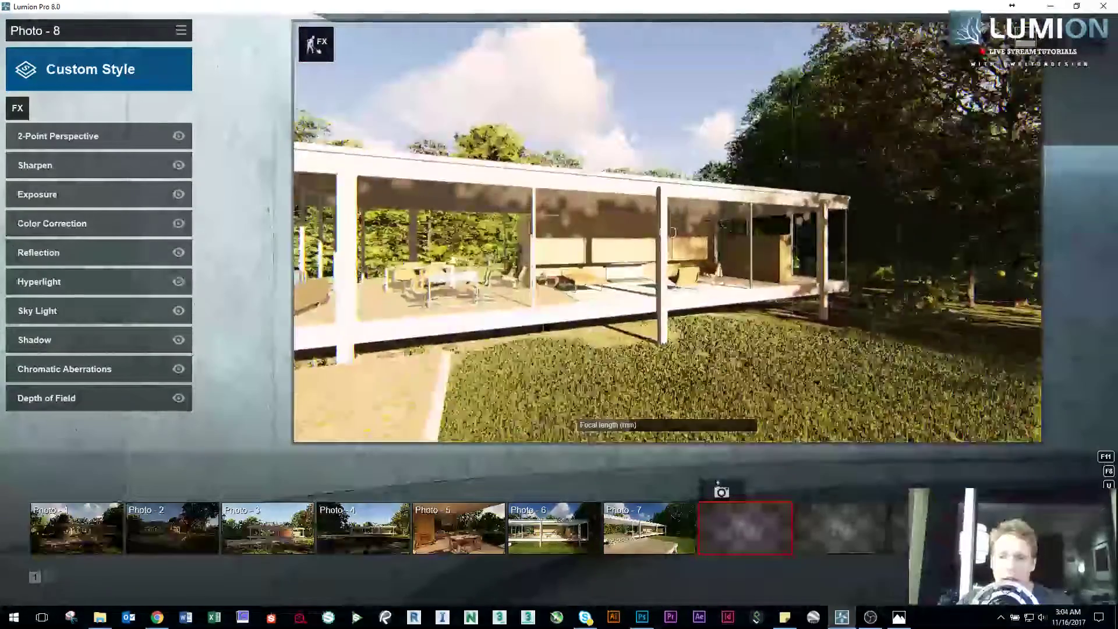
pyautogui.moveTo(667, 231); pyautogui.dragTo(667, 231, button='right')
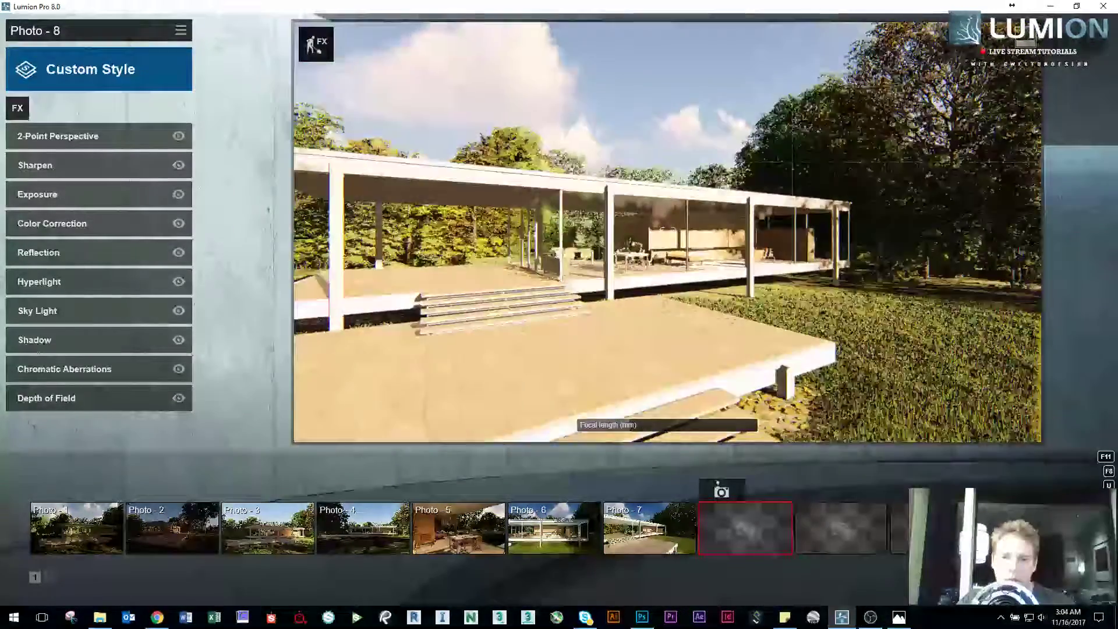
pyautogui.press('s')
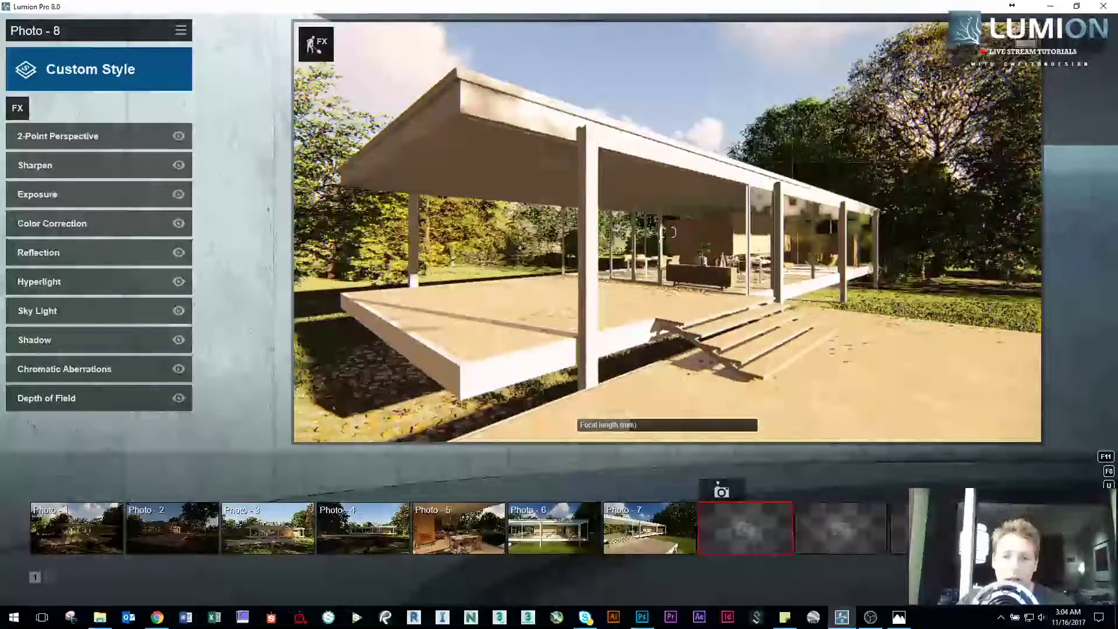
pyautogui.press('w')
pyautogui.press('w')
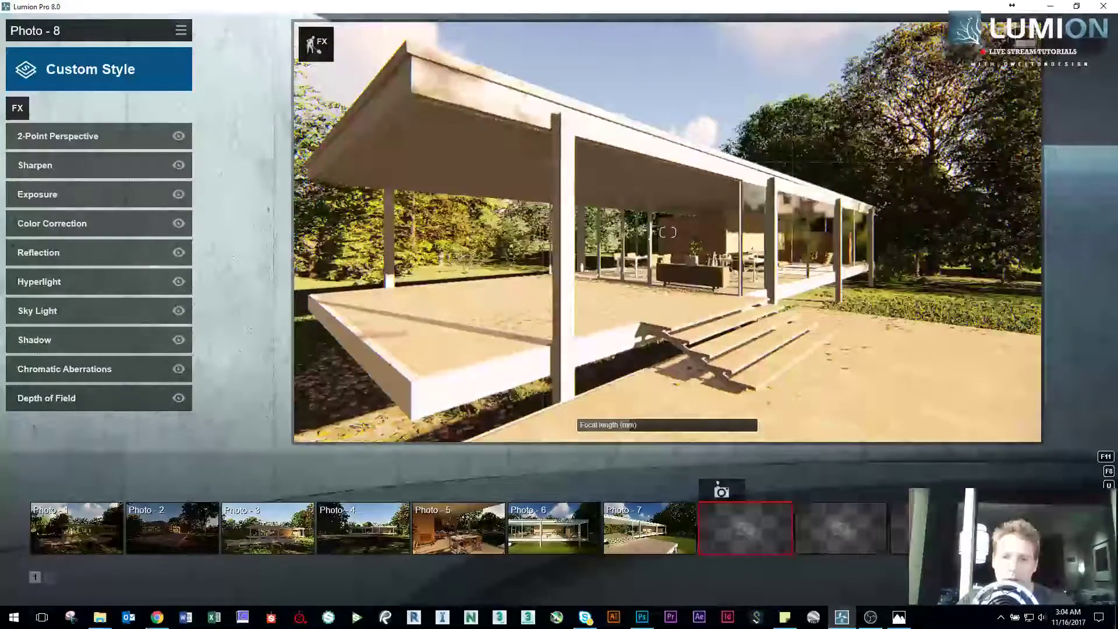
pyautogui.press('d')
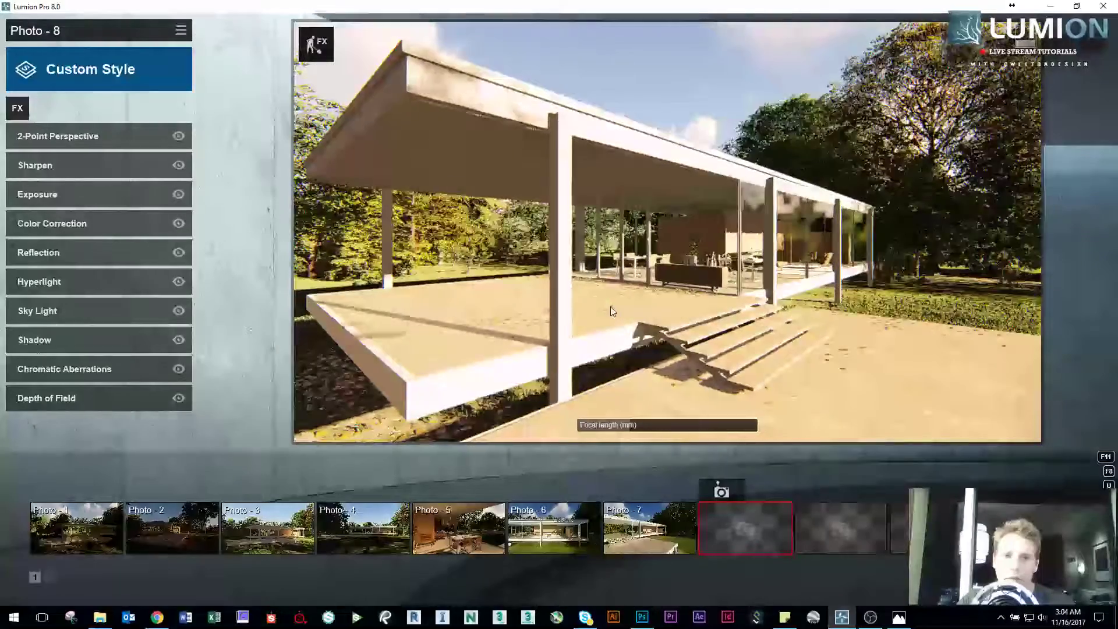
pyautogui.press('d')
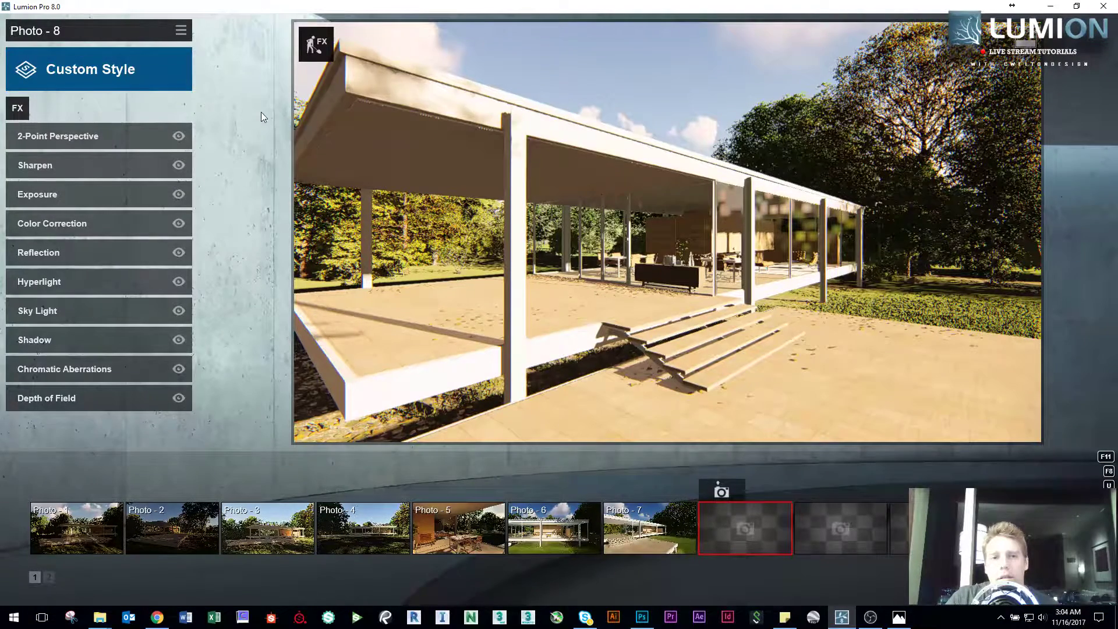
# - Browse the photo effect categories, including light and shadow, without adding any
pyautogui.click(18, 109)
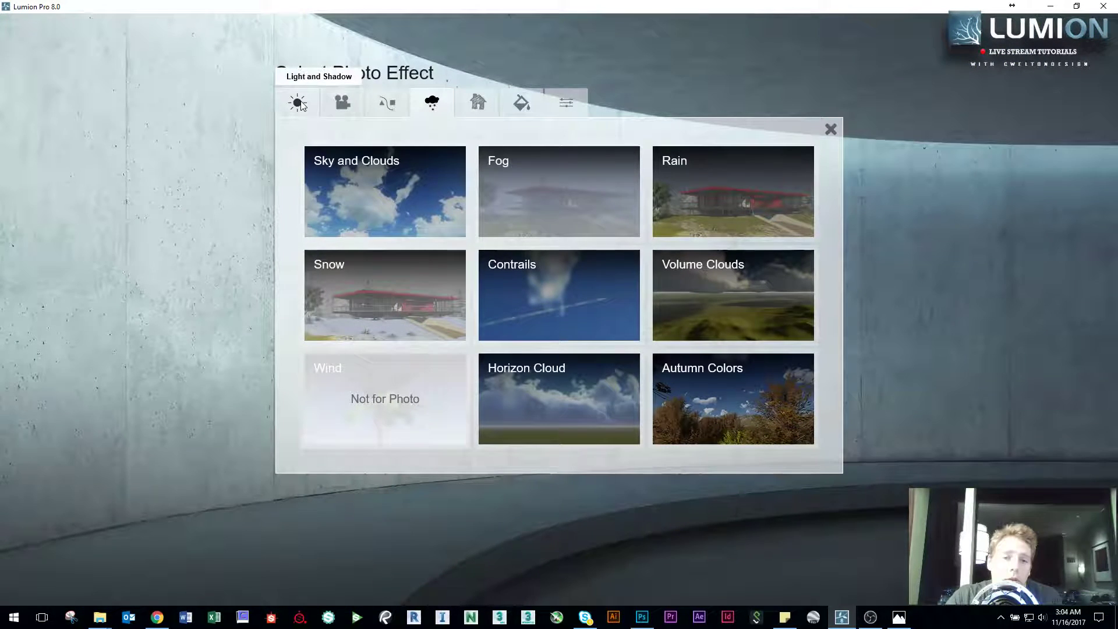
pyautogui.click(387, 103)
pyautogui.click(298, 103)
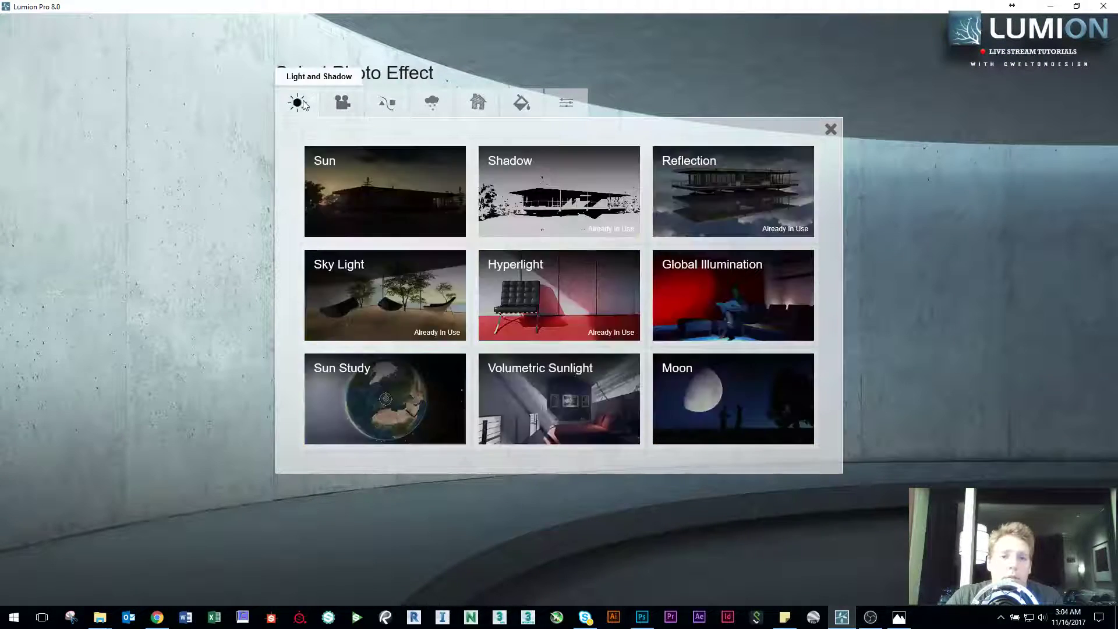
pyautogui.click(831, 130)
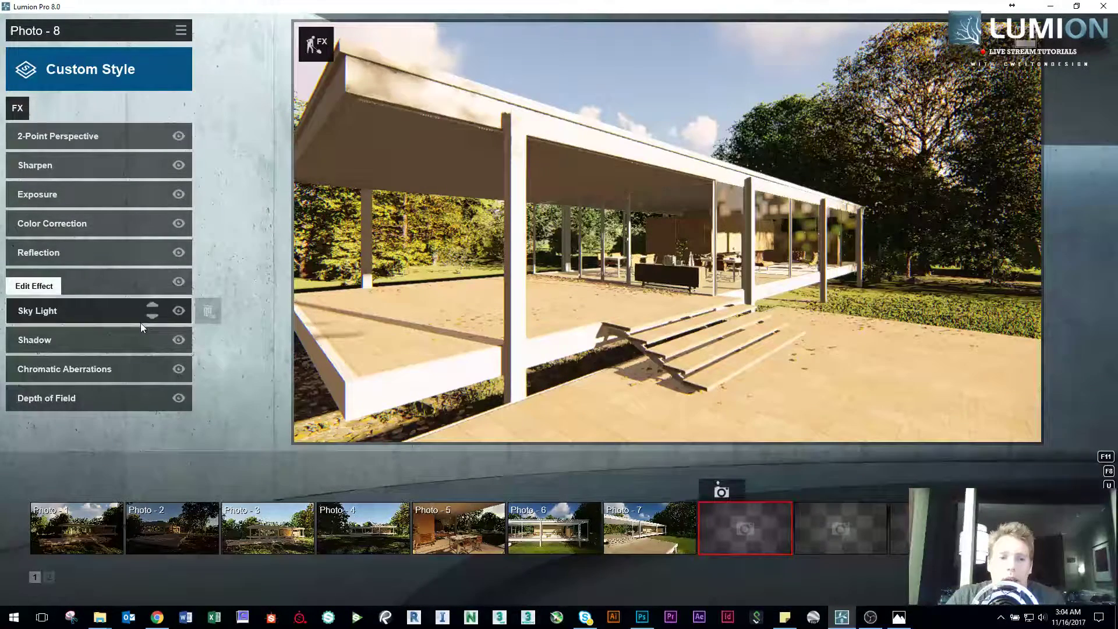
pyautogui.click(52, 68)
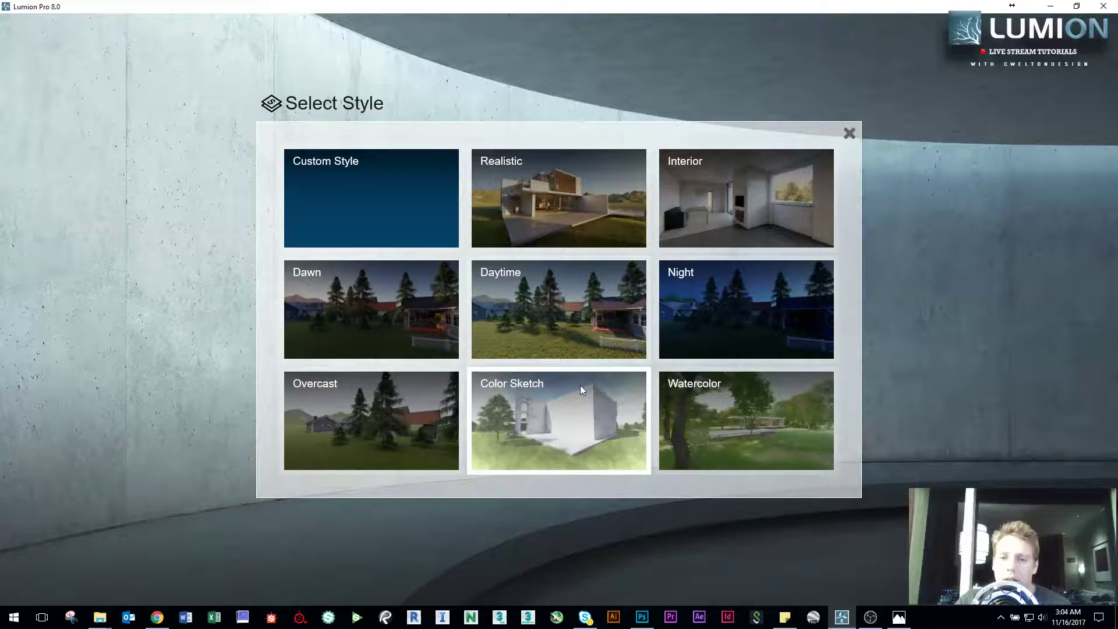
# - Store the Color Sketch view as Photo 8, then switch it to the Dawn style
pyautogui.click(553, 374)
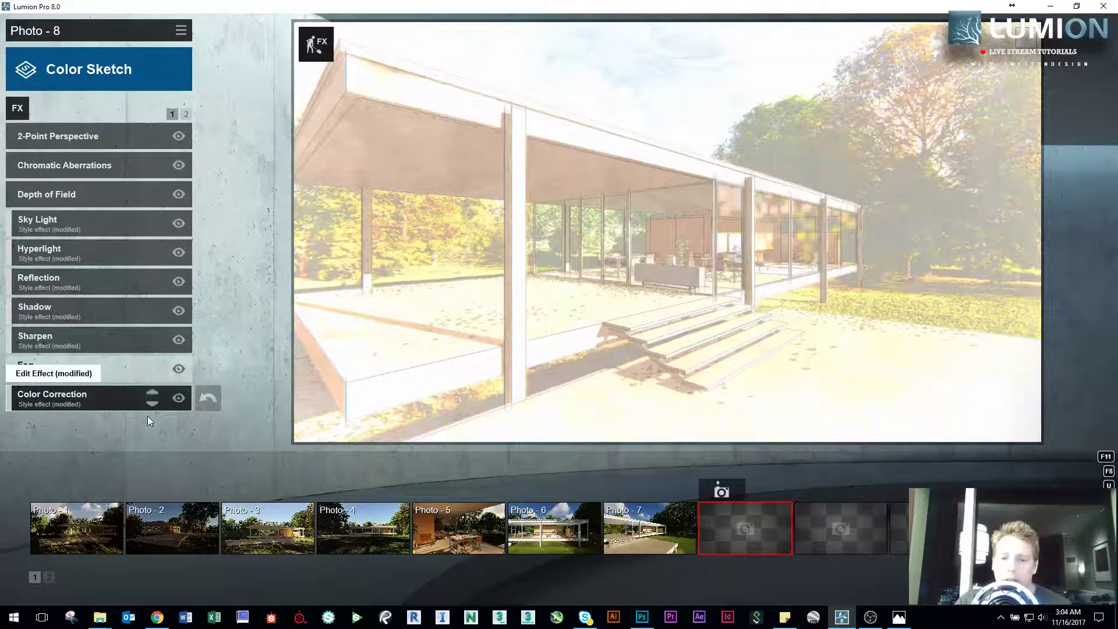
pyautogui.click(722, 492)
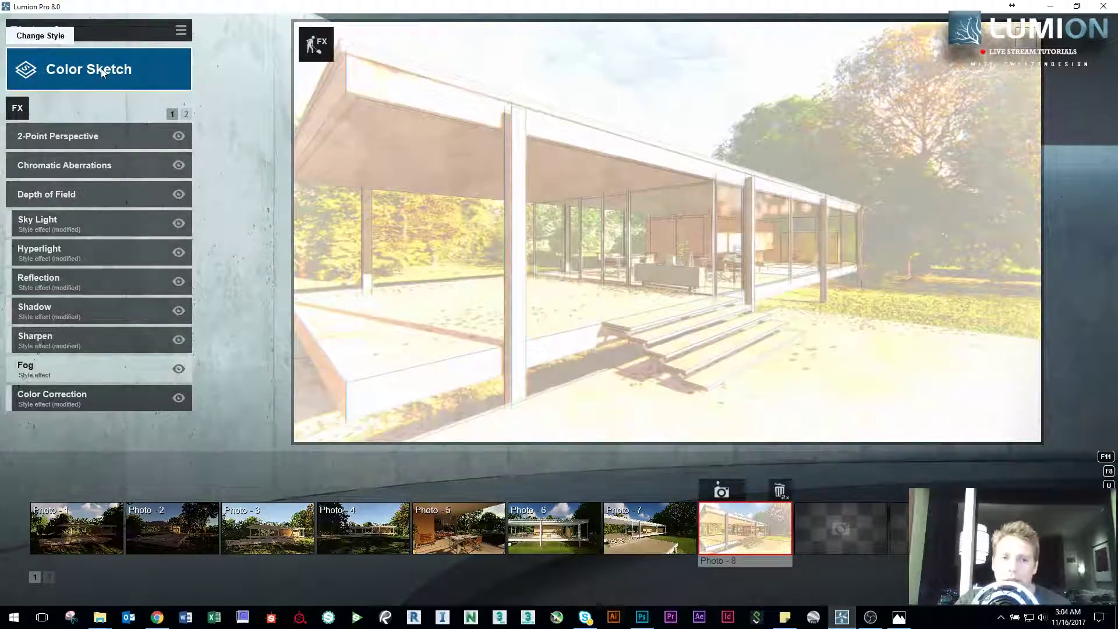
pyautogui.click(103, 72)
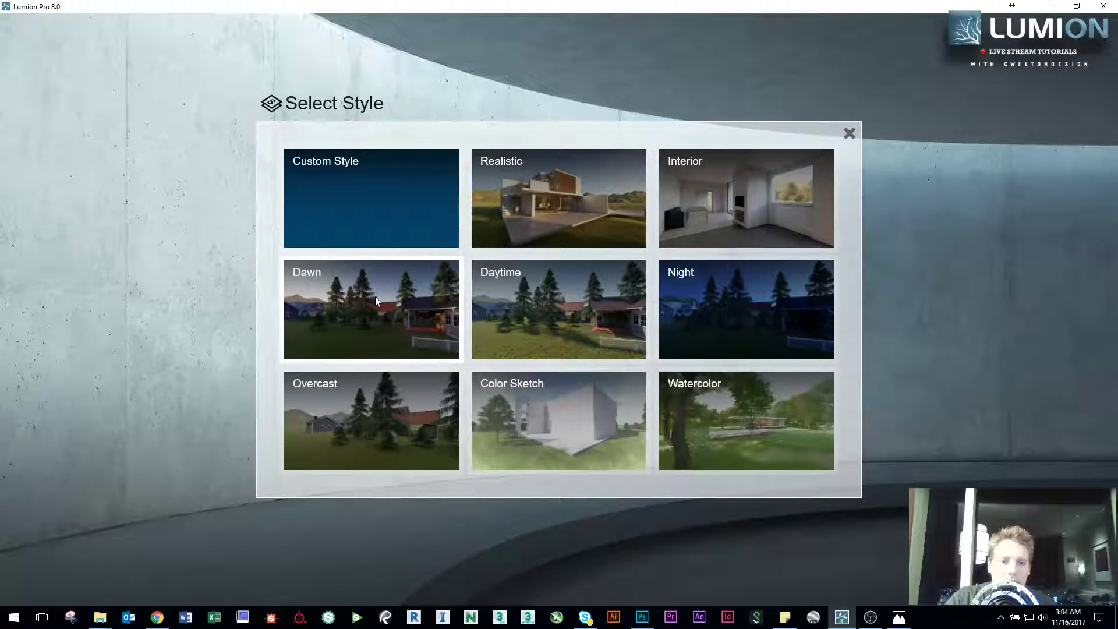
pyautogui.click(375, 297)
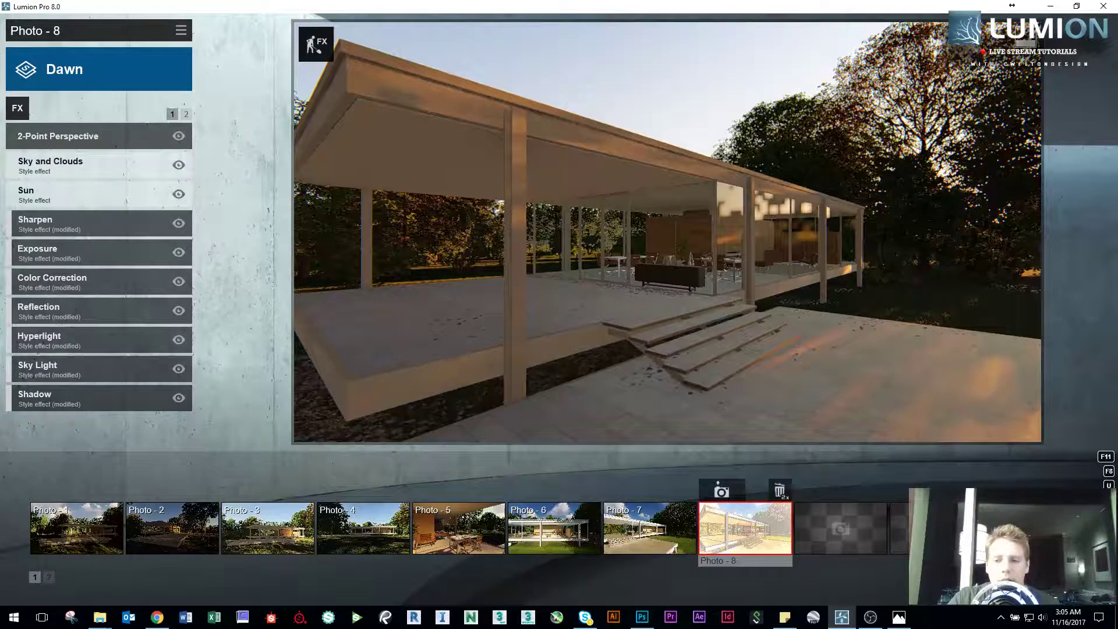
# - Render Photo 8 at 1920x1080 desktop size and save the dawn image
pyautogui.click(1022, 525)
pyautogui.click(468, 459)
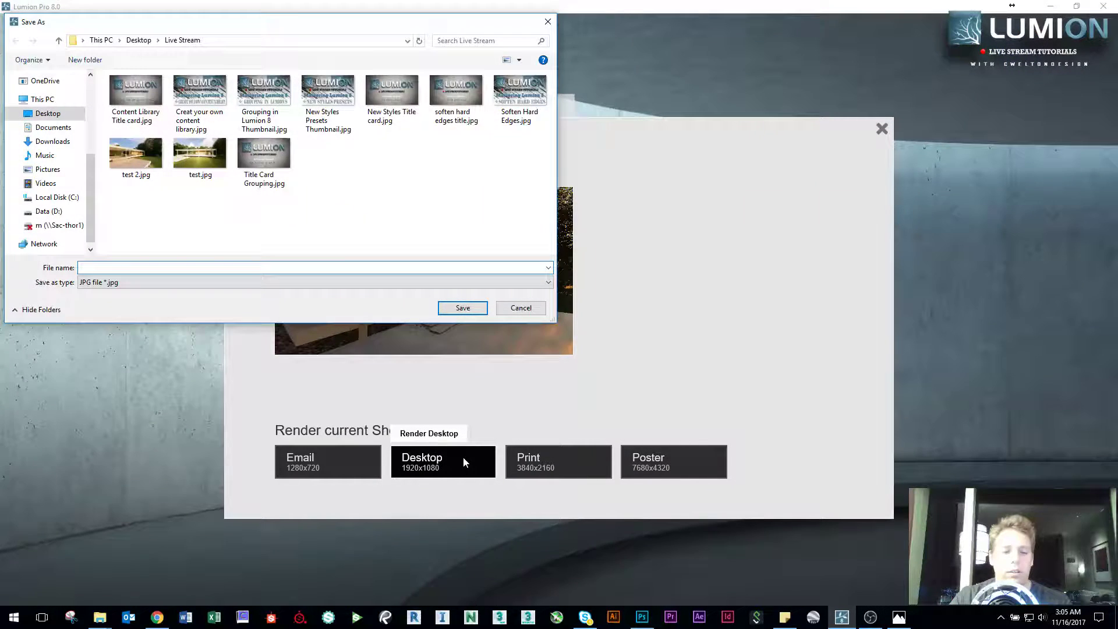
pyautogui.write('de')
pyautogui.press('Return')
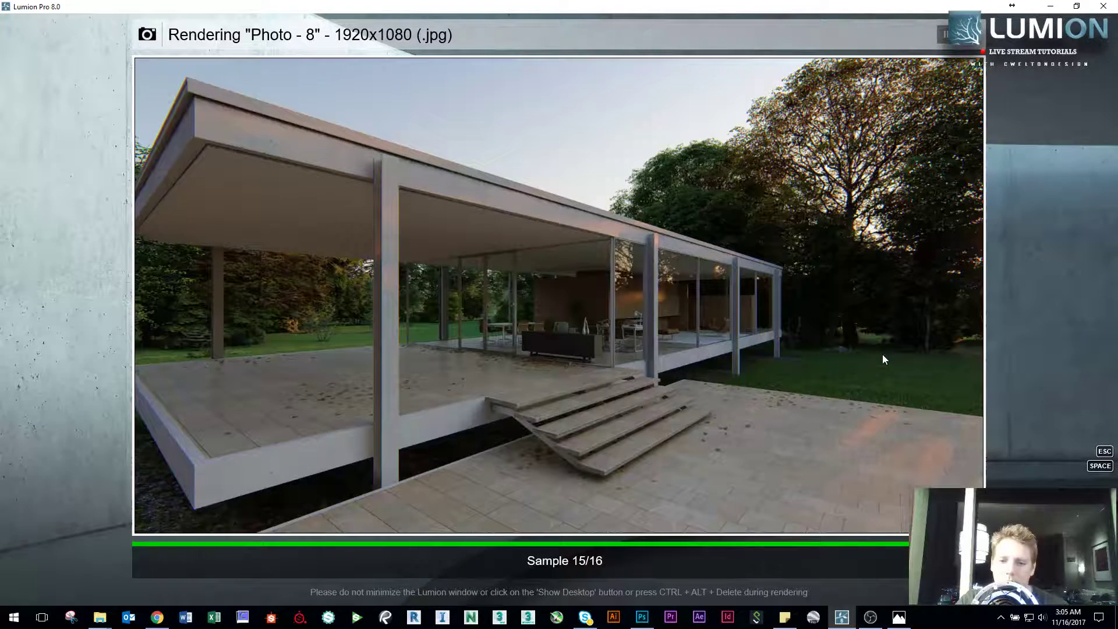
pyautogui.click(883, 509)
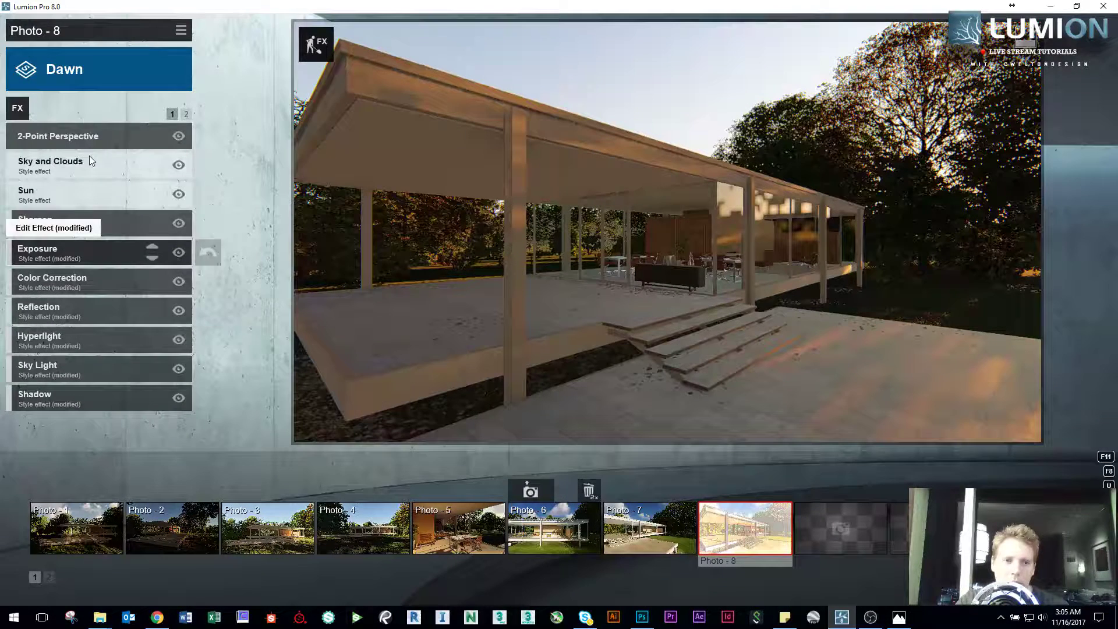
pyautogui.click(64, 76)
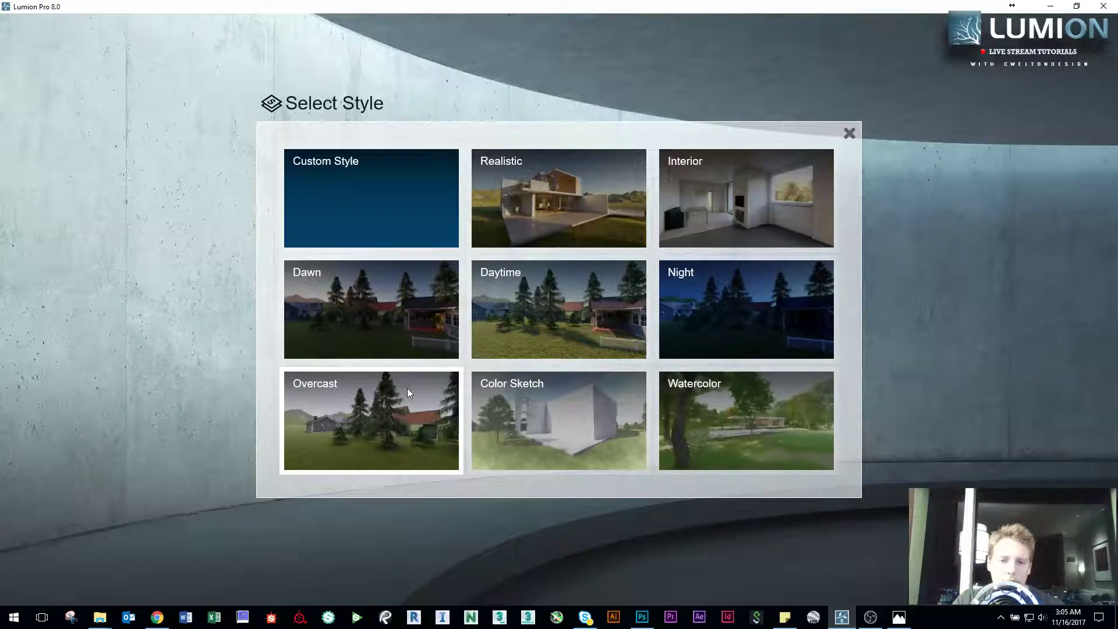
# - Apply the Overcast style to Photo 8 and render it at desktop size as 'overcast'
pyautogui.click(381, 429)
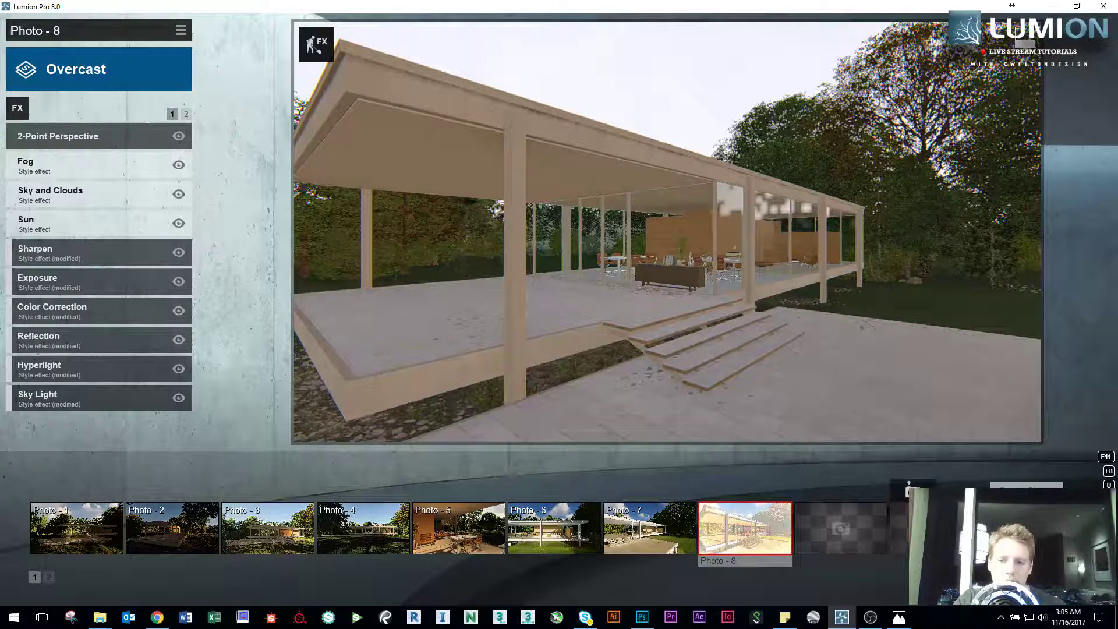
pyautogui.click(742, 535)
pyautogui.click(462, 458)
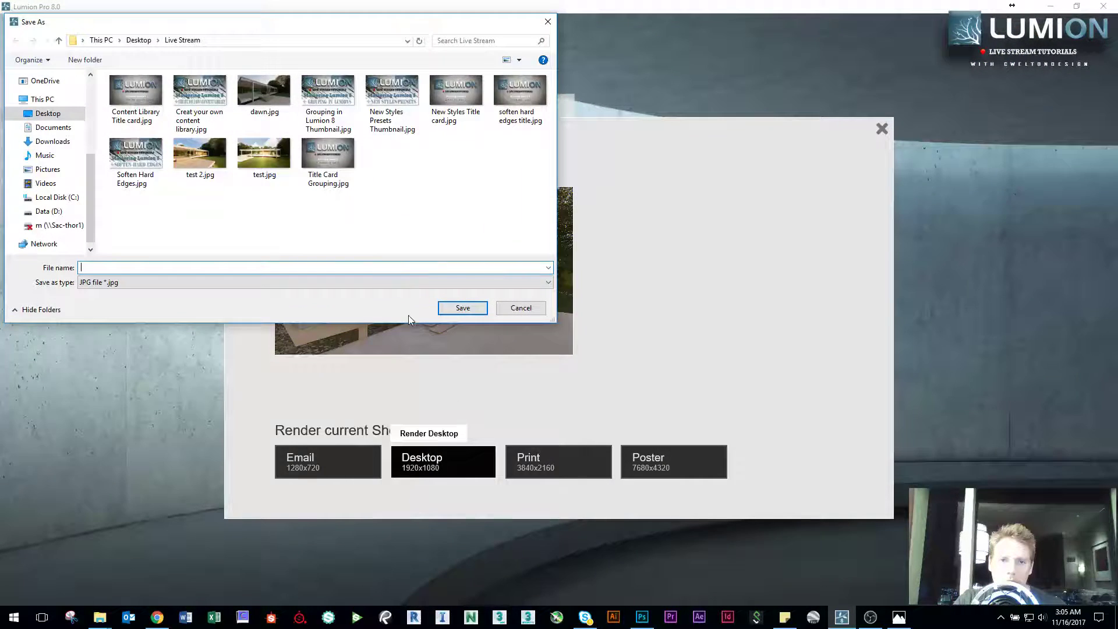
pyautogui.write('ove')
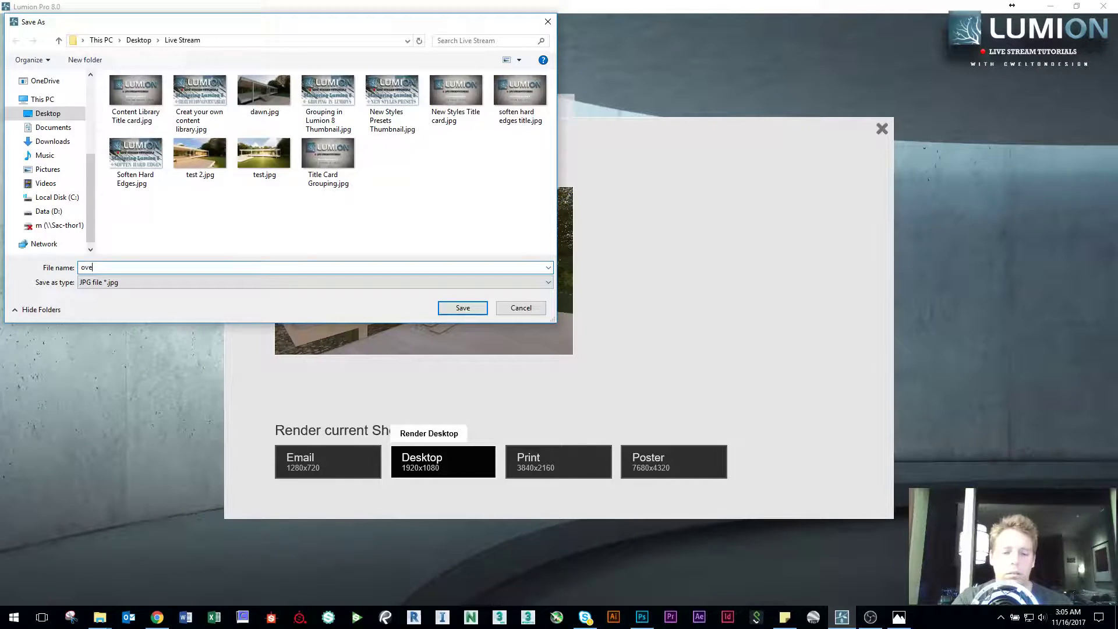
pyautogui.write('rcast')
pyautogui.press('Return')
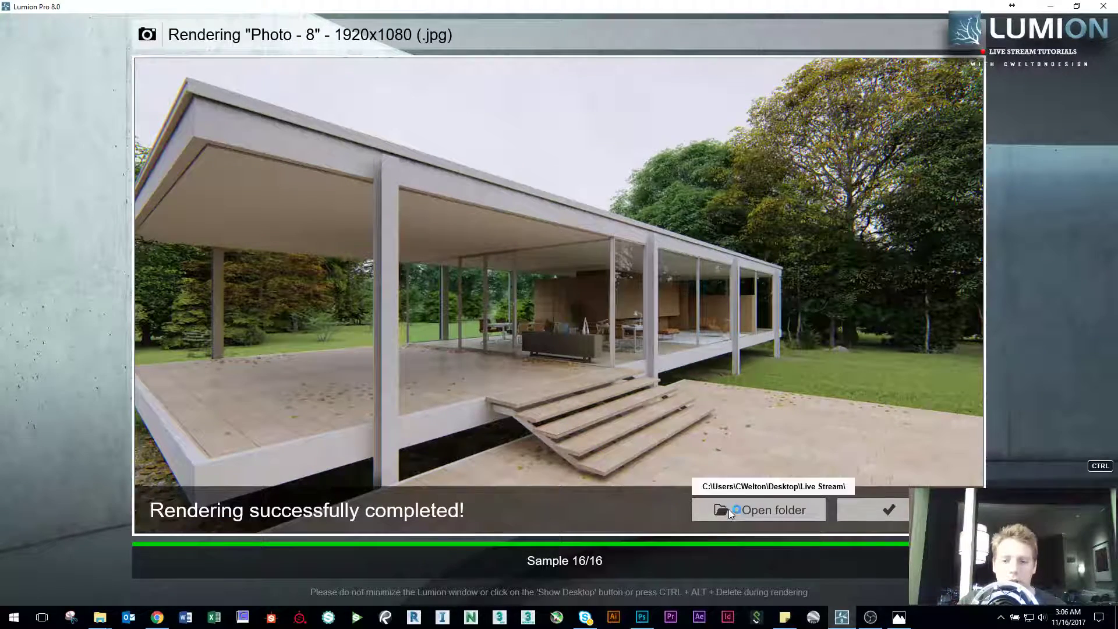
# - Open dawn.jpg from the Live Stream folder and dock it on the right half
pyautogui.click(747, 511)
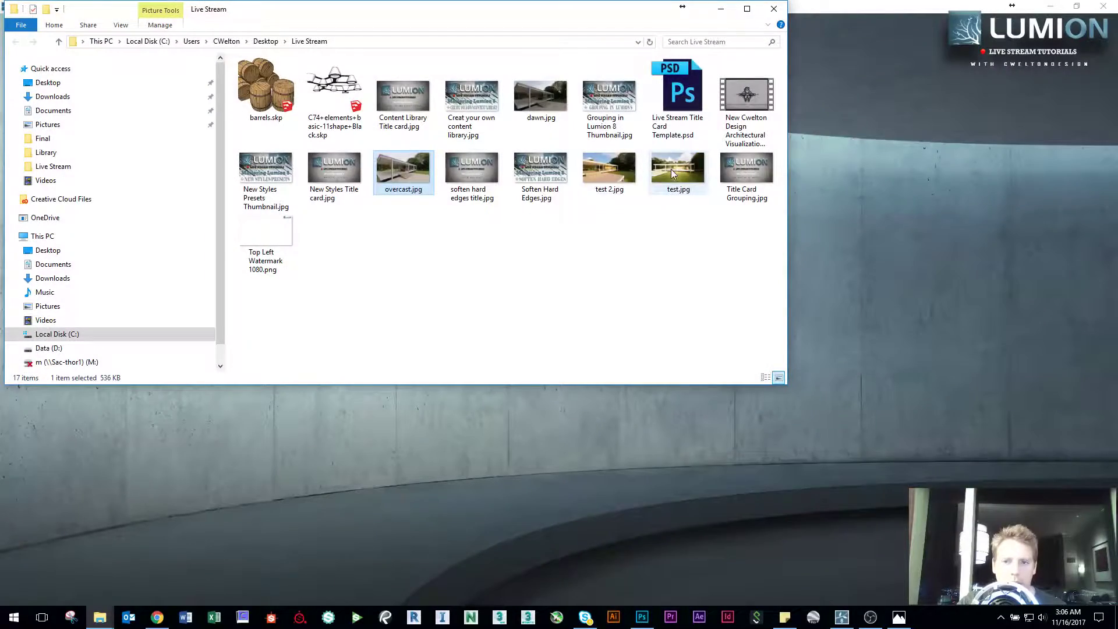
pyautogui.doubleClick(539, 94)
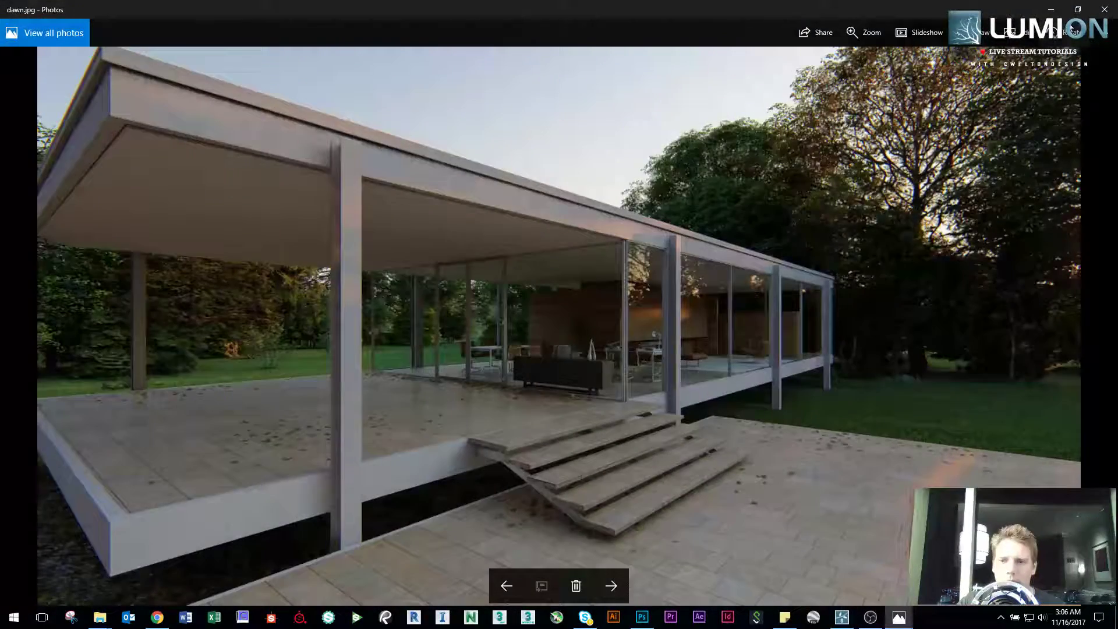
pyautogui.moveTo(794, 5); pyautogui.dragTo(1117, 263)
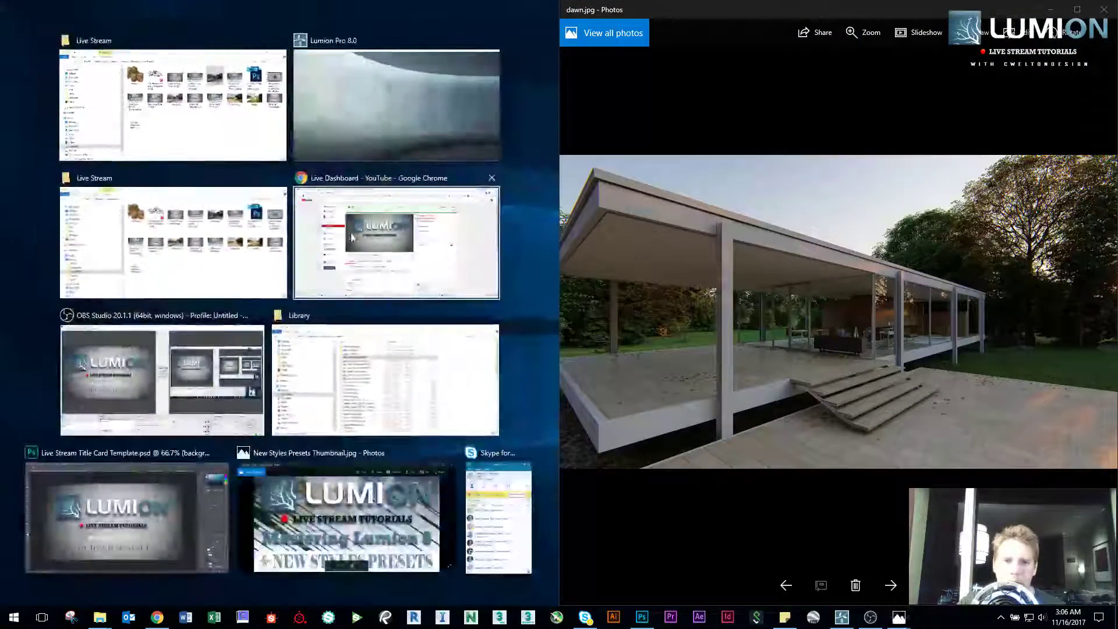
pyautogui.click(262, 249)
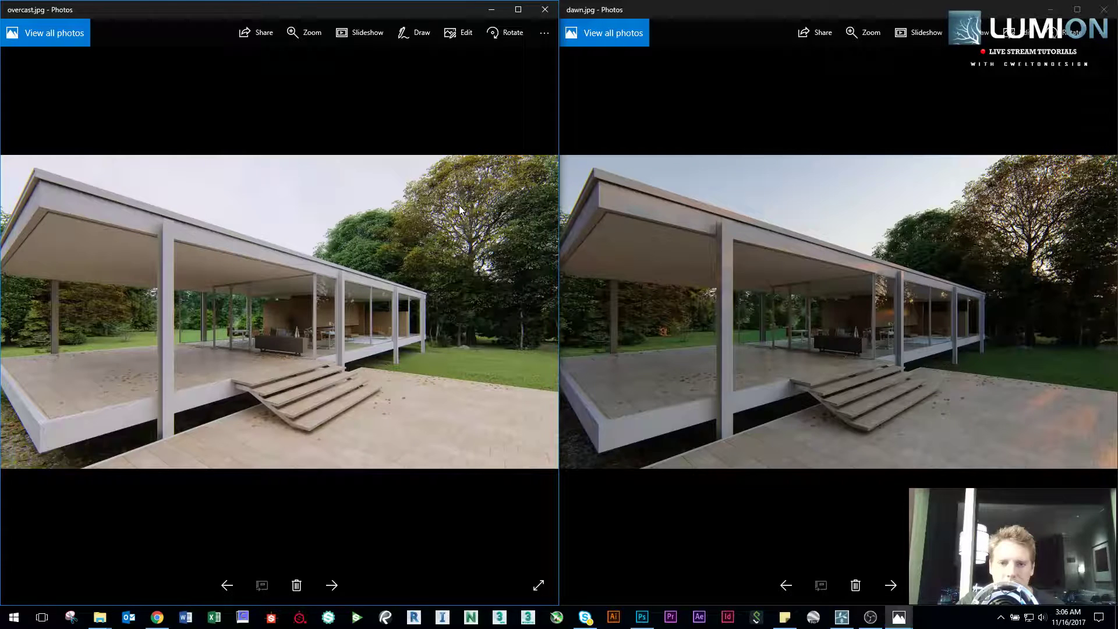
# - Close the dawn.jpg and overcast.jpg images and bring Lumion's Photo 8 back
pyautogui.click(736, 265)
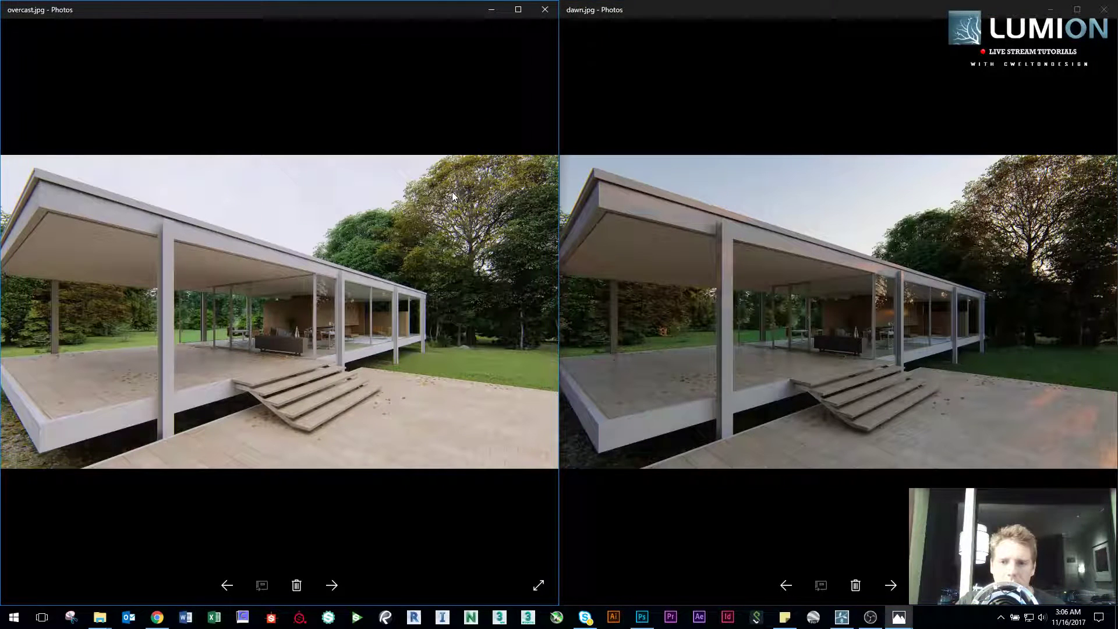
pyautogui.click(1103, 9)
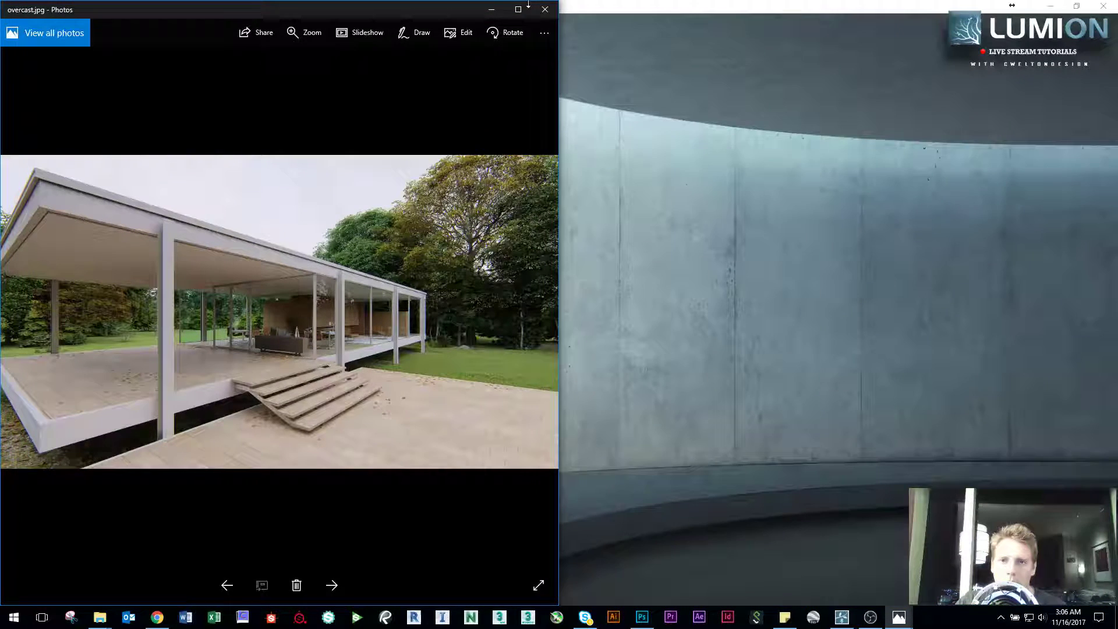
pyautogui.click(552, 18)
pyautogui.click(919, 60)
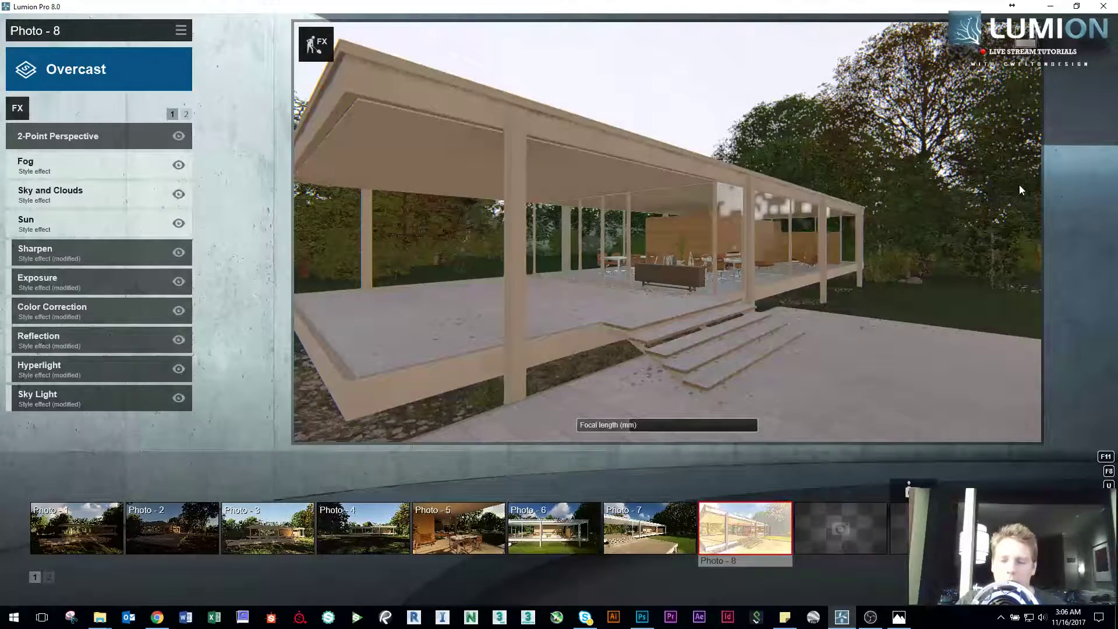
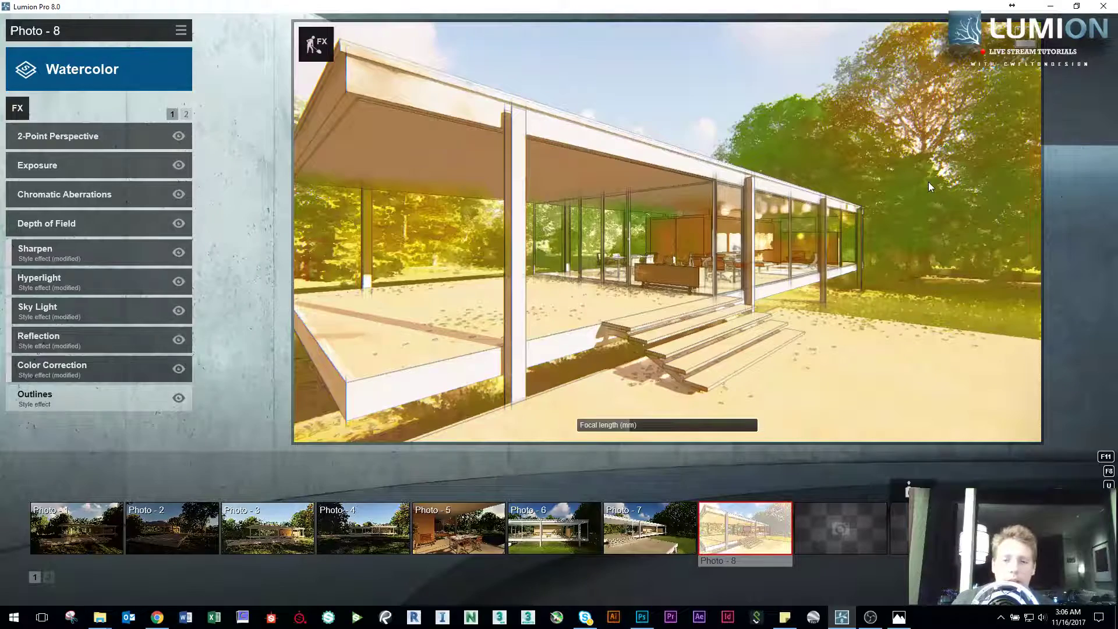
pyautogui.click(183, 31)
pyautogui.click(218, 89)
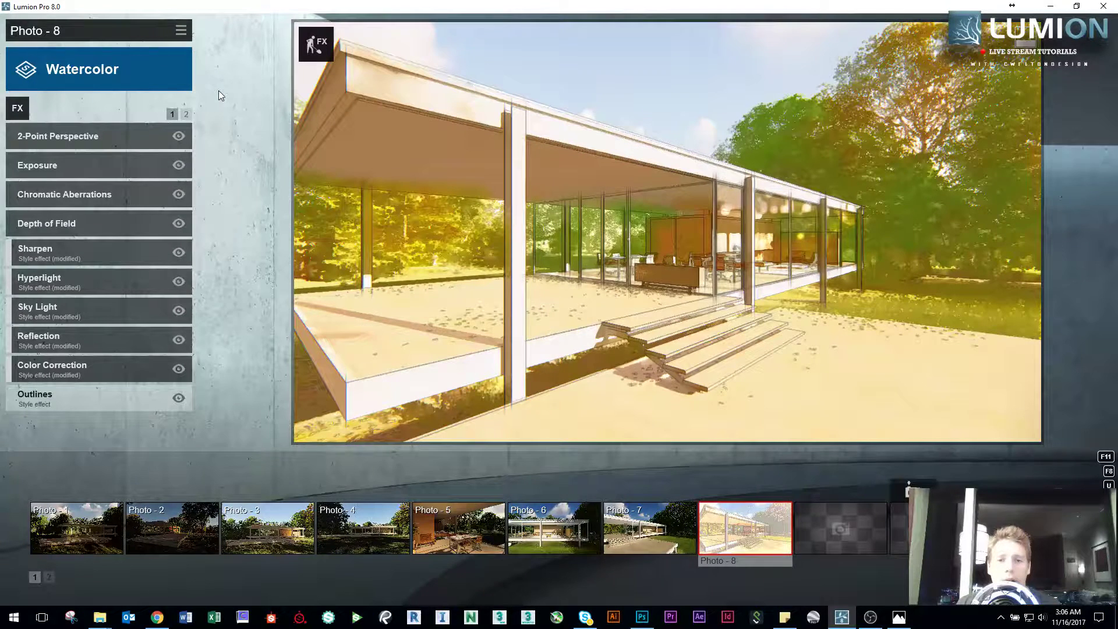
pyautogui.click(83, 73)
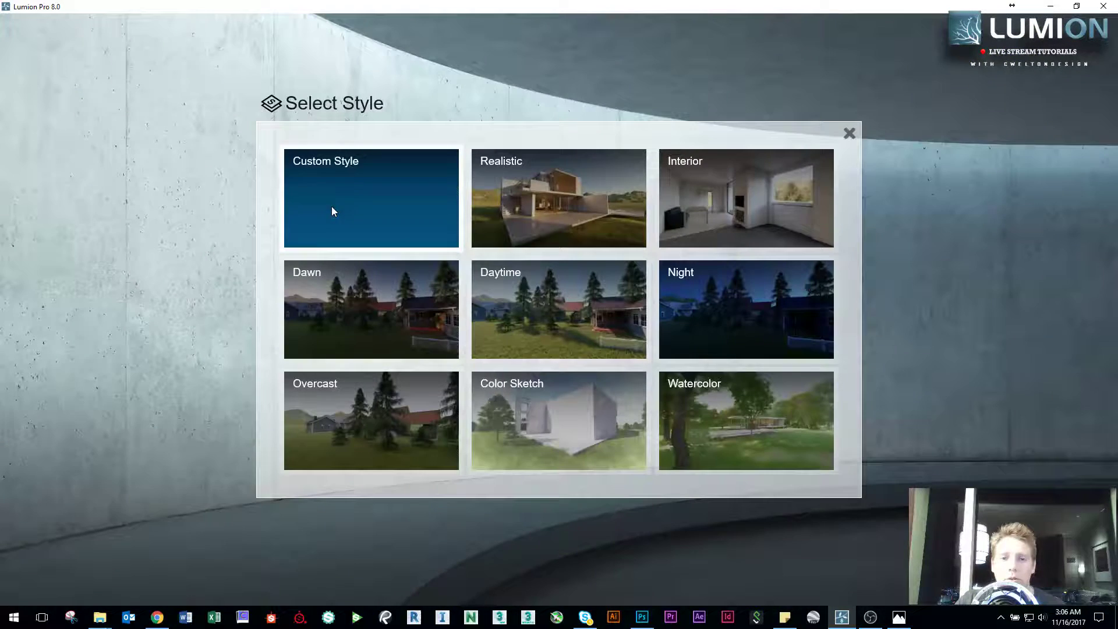
pyautogui.click(849, 137)
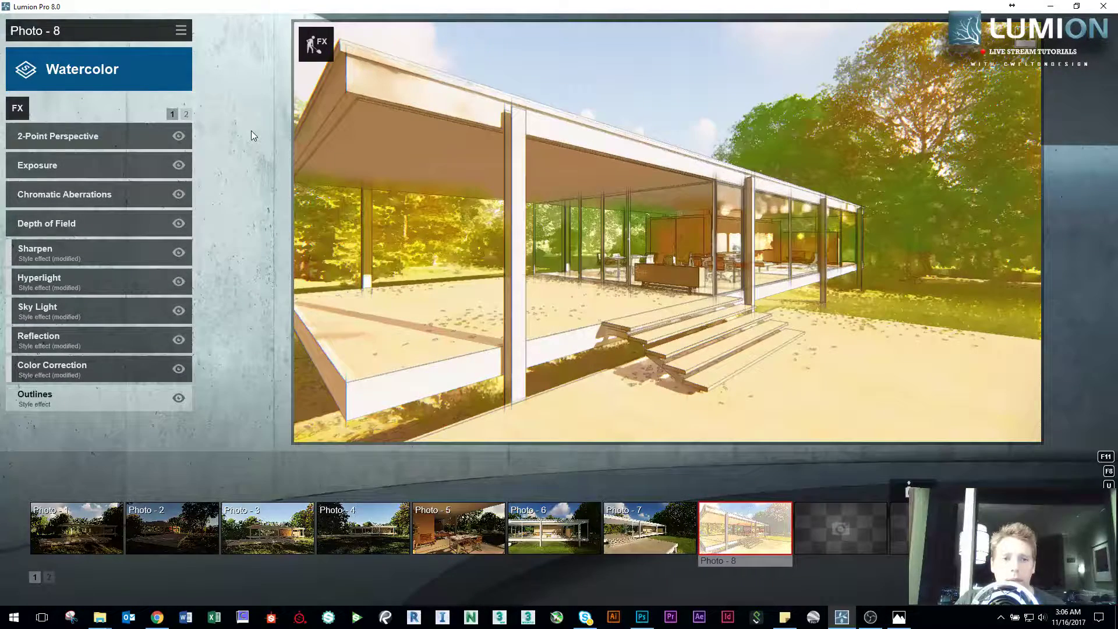